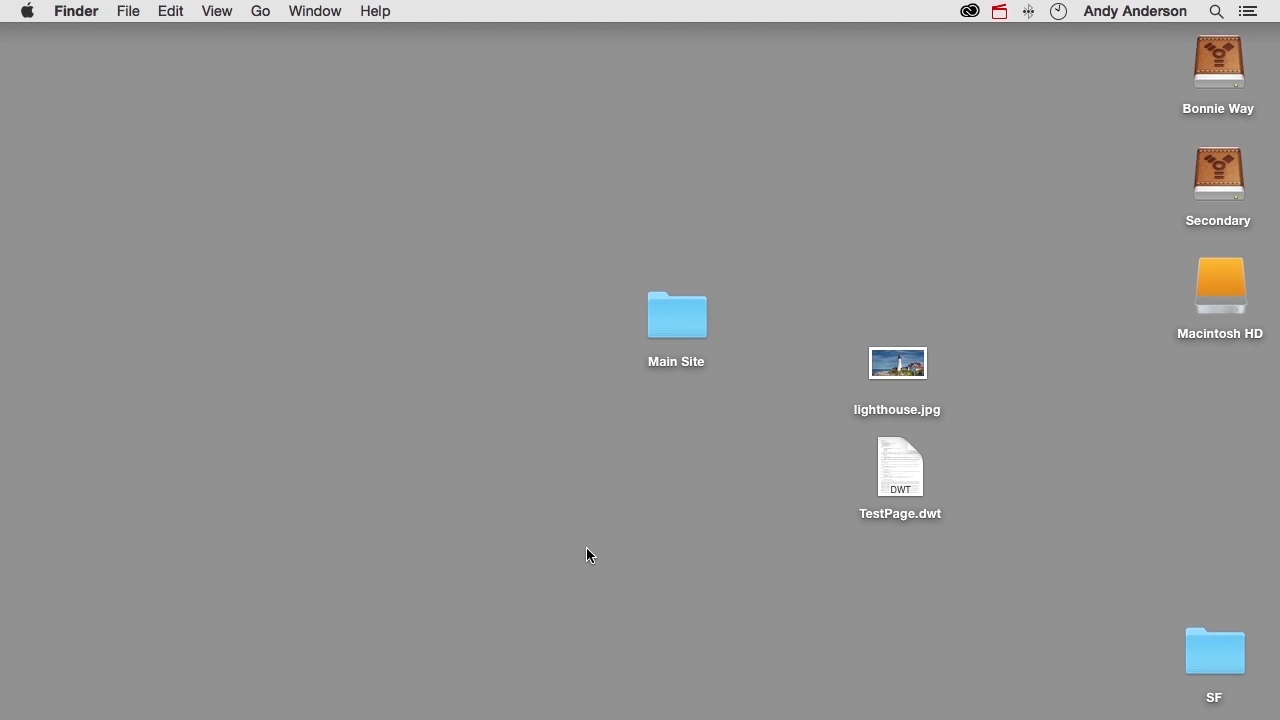
# - Move lighthouse.jpg into the Main Site folder's images subfolder and TestPage.dwt into the Main Site folder itself
pyautogui.click(676, 316)
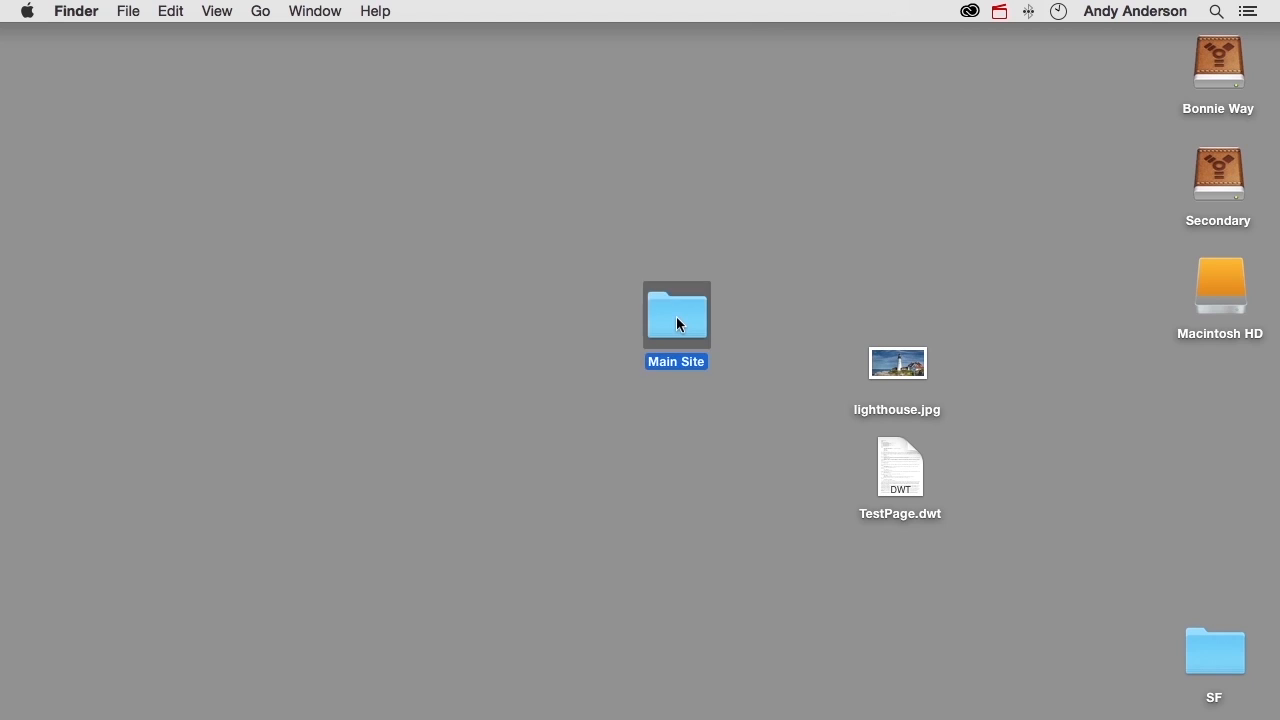
pyautogui.doubleClick(676, 316)
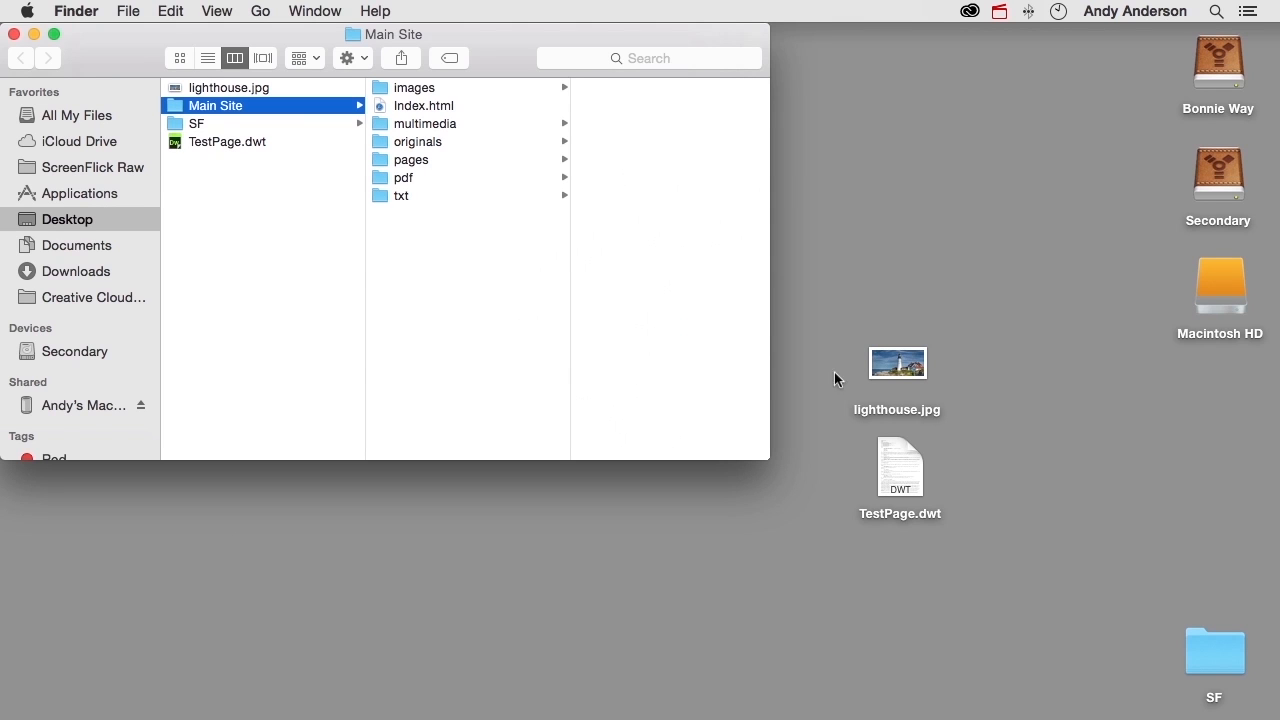
pyautogui.moveTo(906, 366); pyautogui.dragTo(430, 94)
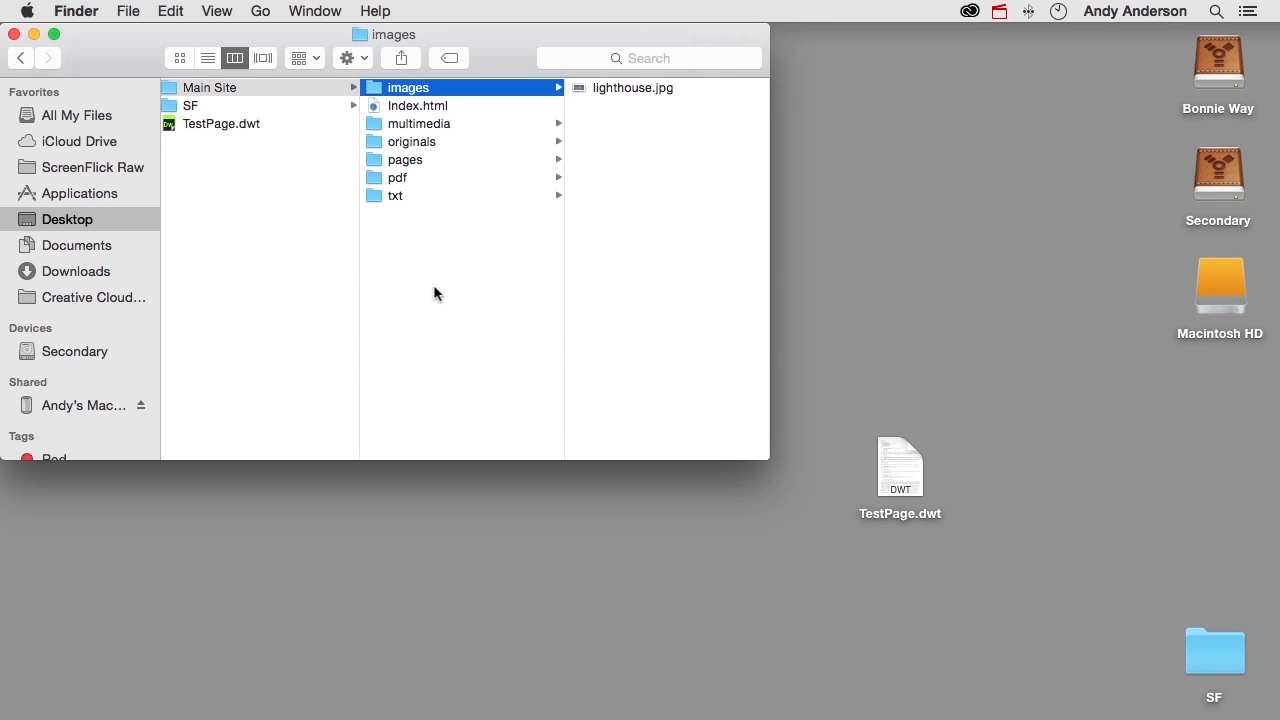
pyautogui.moveTo(898, 470); pyautogui.dragTo(436, 268)
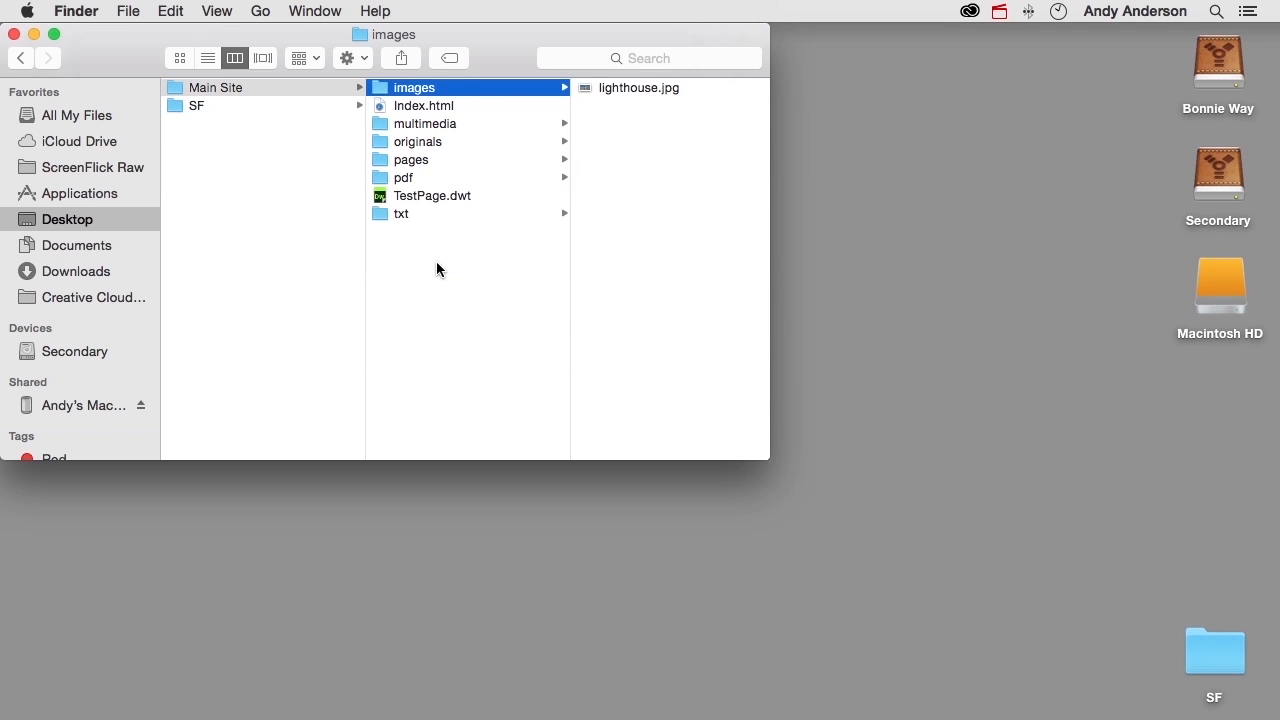
pyautogui.press('super+w')
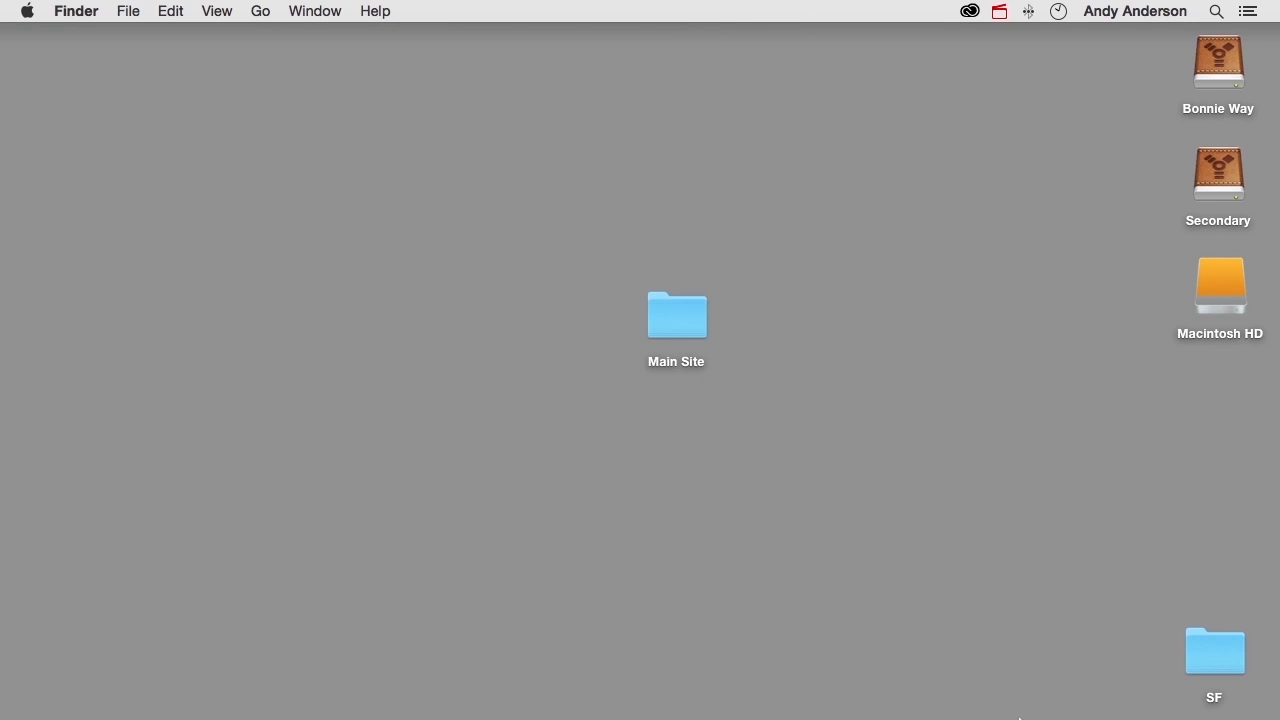
# - Switch to Dreamweaver, refresh the Main Site file list and open TestPage.dwt for editing
pyautogui.moveTo(1020, 716)
pyautogui.click(915, 687)
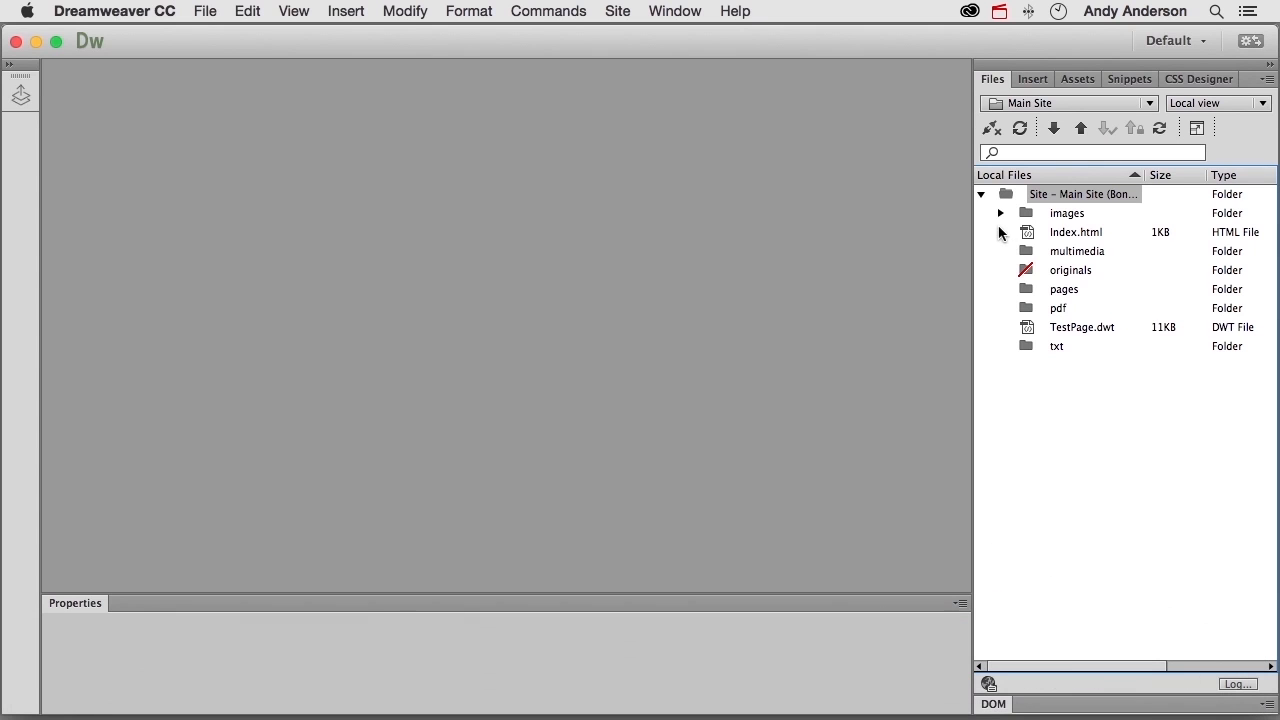
pyautogui.click(1001, 213)
pyautogui.click(1001, 213)
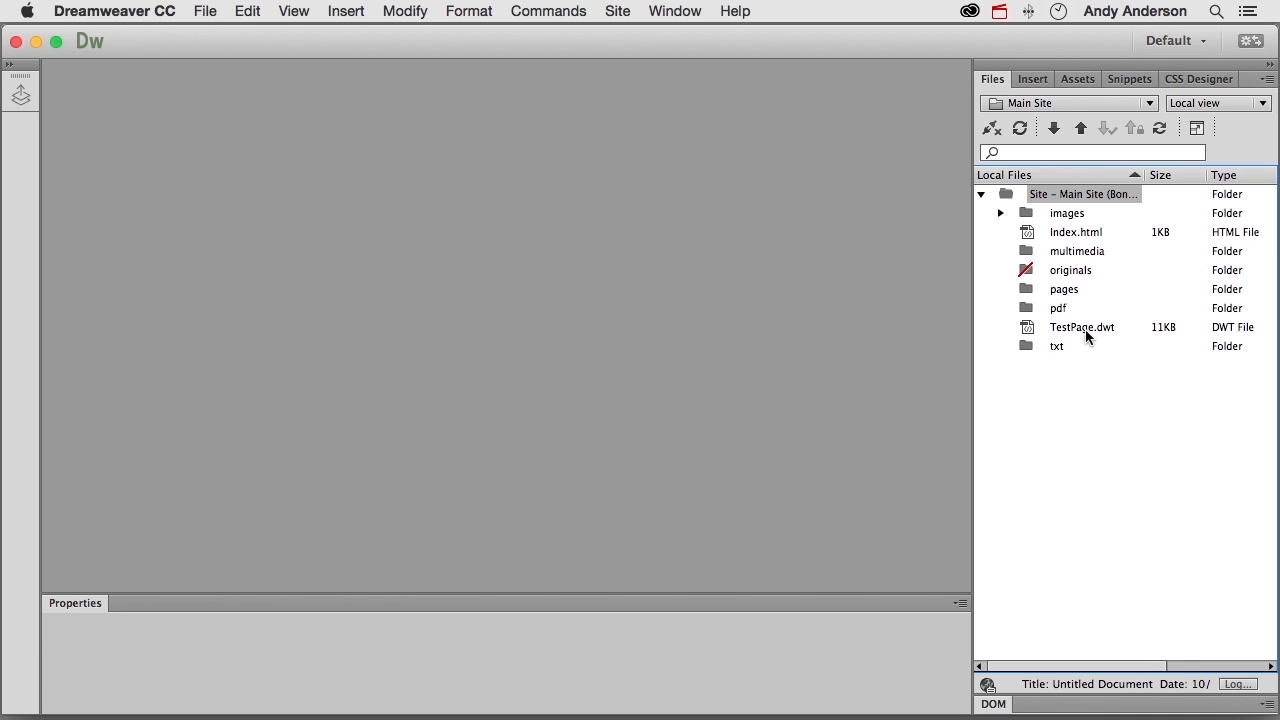
pyautogui.click(1019, 129)
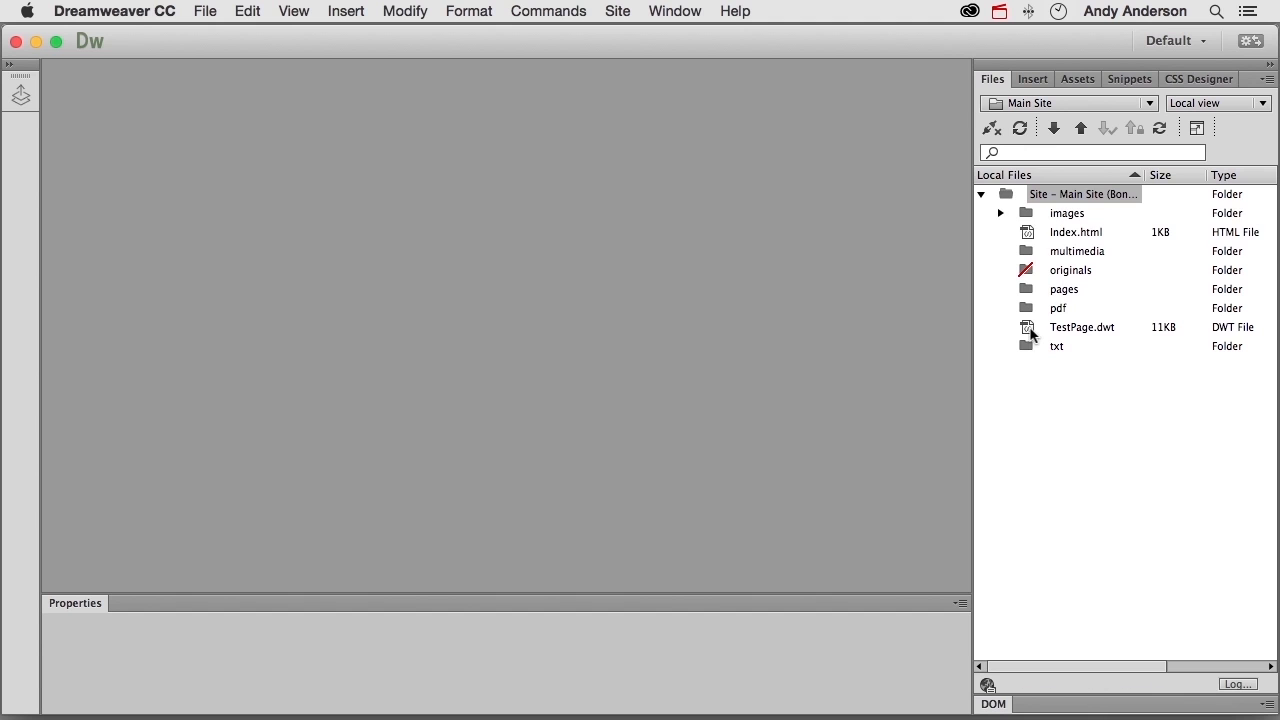
pyautogui.click(1031, 335)
pyautogui.doubleClick(1031, 335)
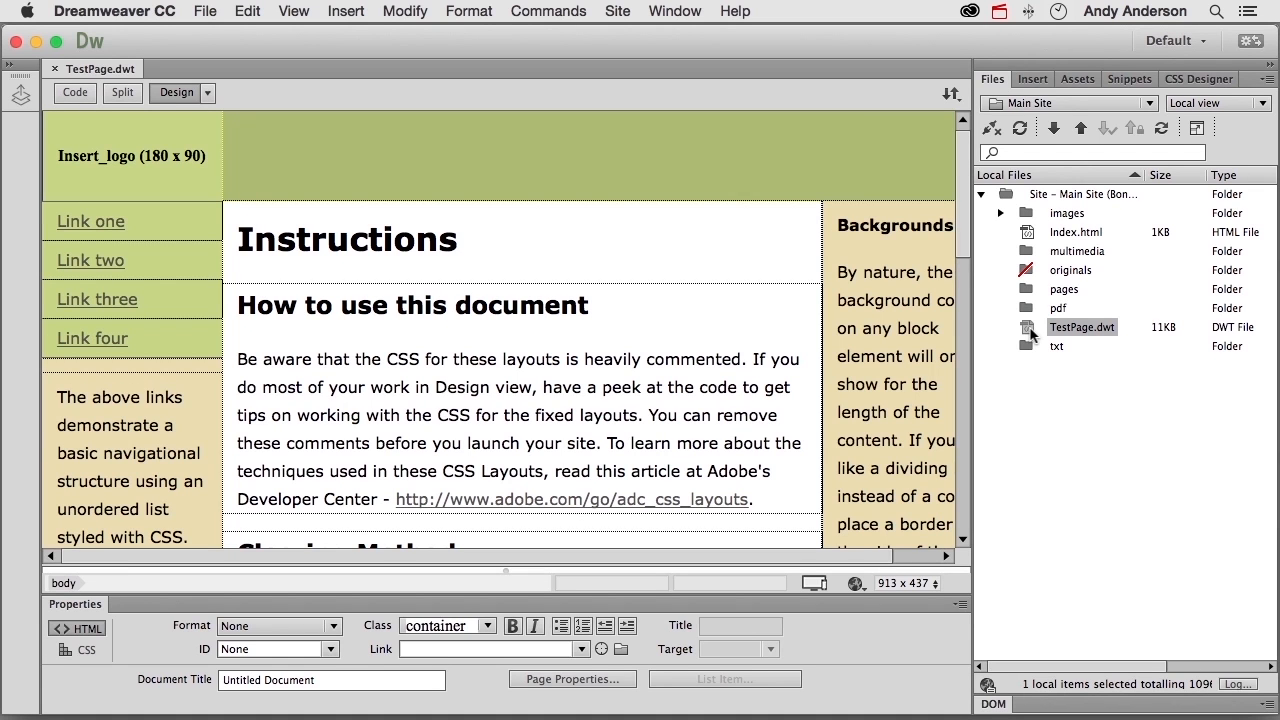
# - Replace "Instructions" with "About" plus the author's first name, and "How to use this document" with that first name plus "Revealed"
pyautogui.doubleClick(413, 246)
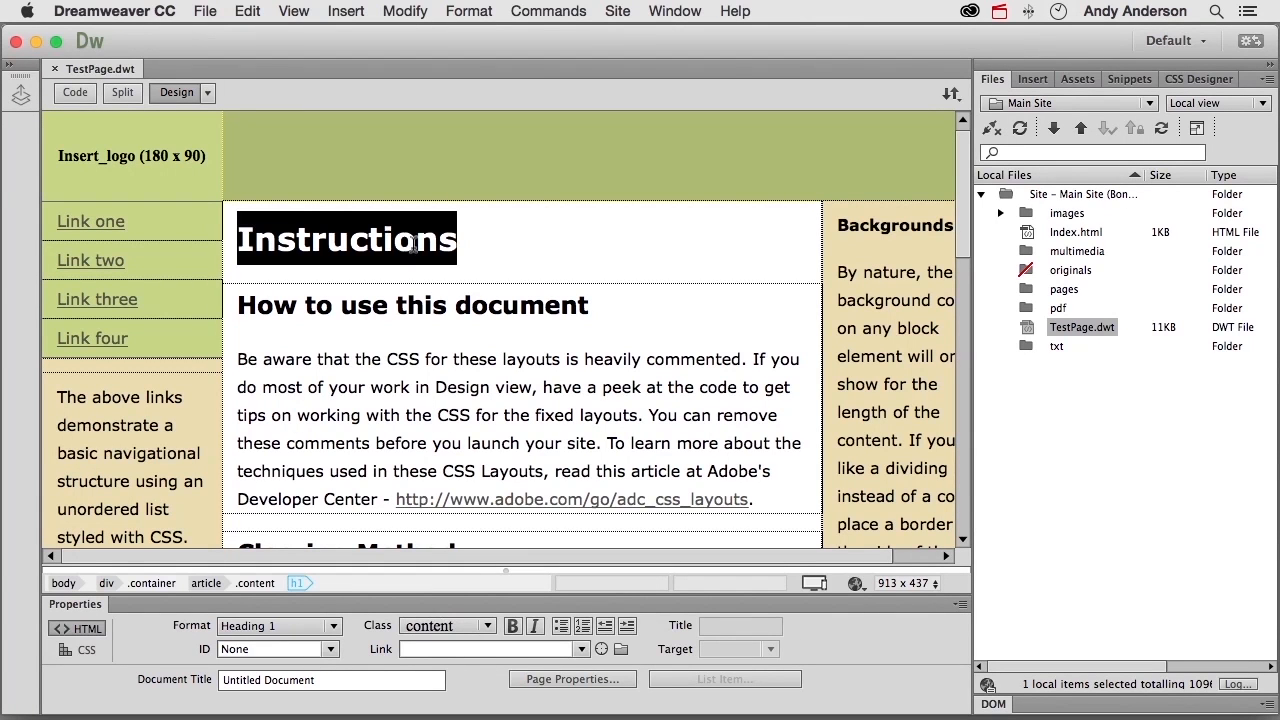
pyautogui.write('About Andy')
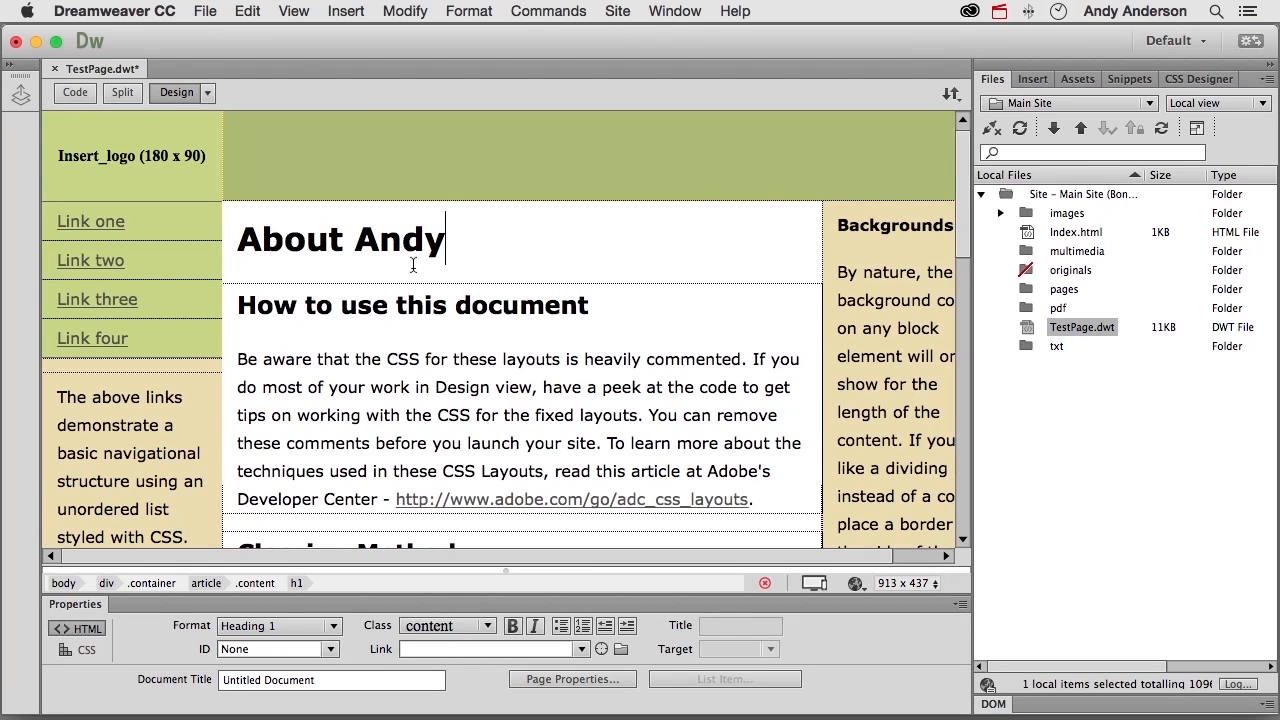
pyautogui.doubleClick(414, 314)
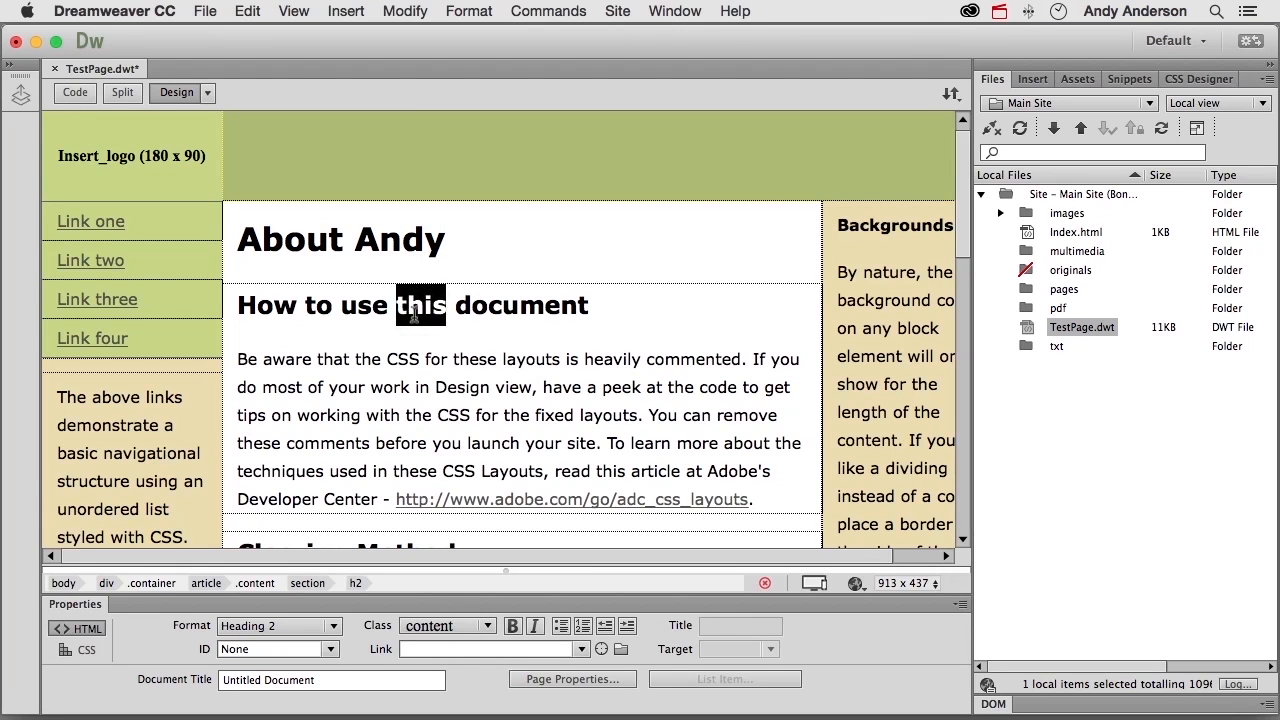
pyautogui.tripleClick(414, 314)
pyautogui.write('Andy Rev')
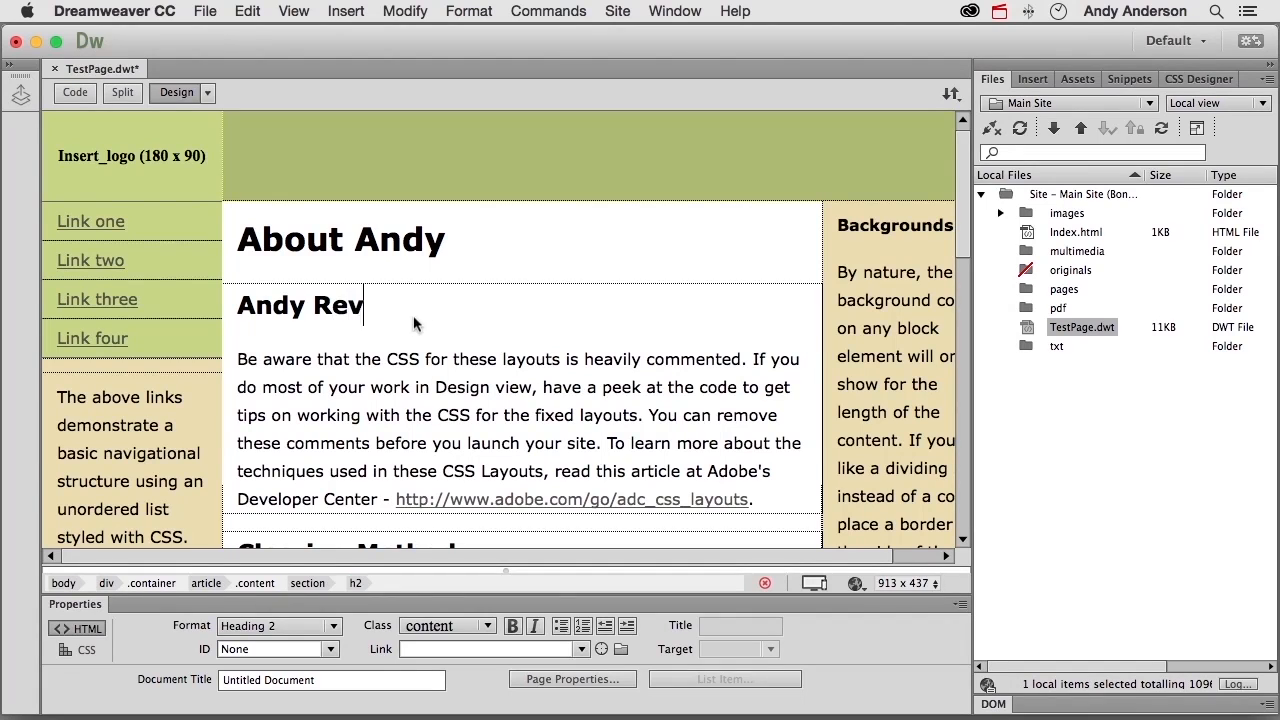
pyautogui.write('ealed')
# - Replace the "Clearing Method" and "Logo Replacement" headings with the author's first name followed by "Explained" and "Exposed" respectively
pyautogui.scroll(-3, 414, 322)
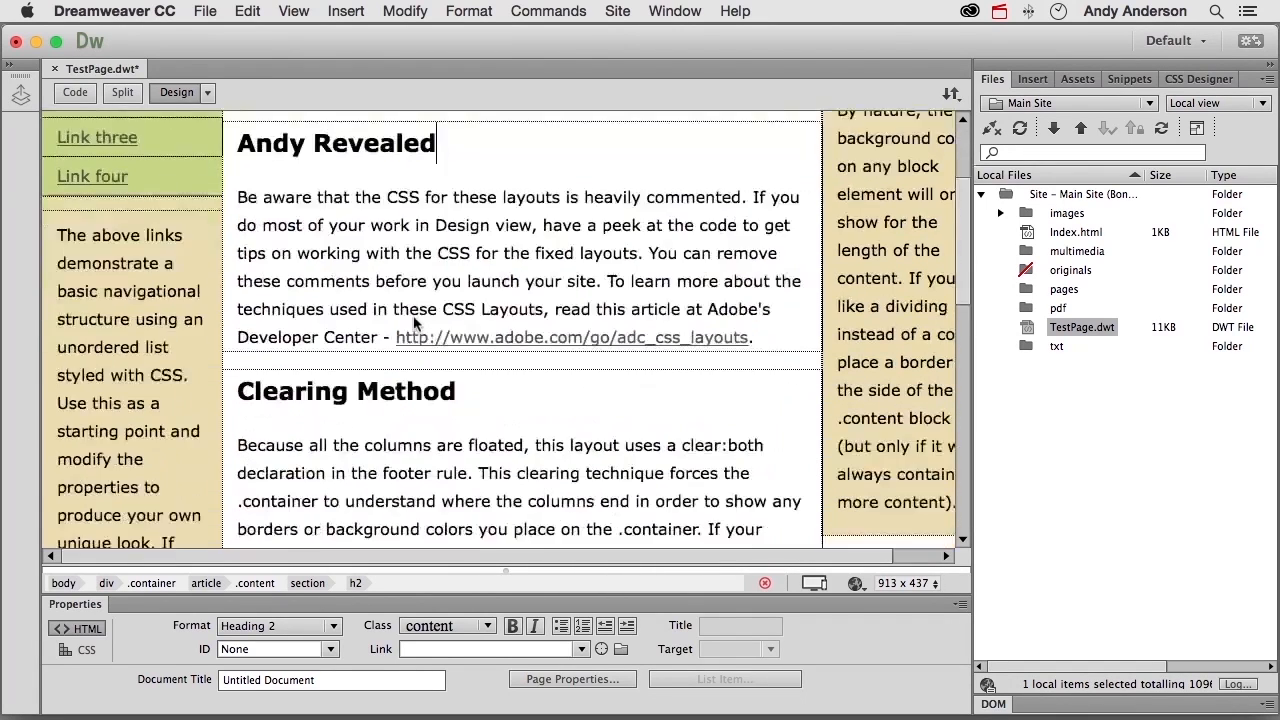
pyautogui.scroll(-5, 414, 322)
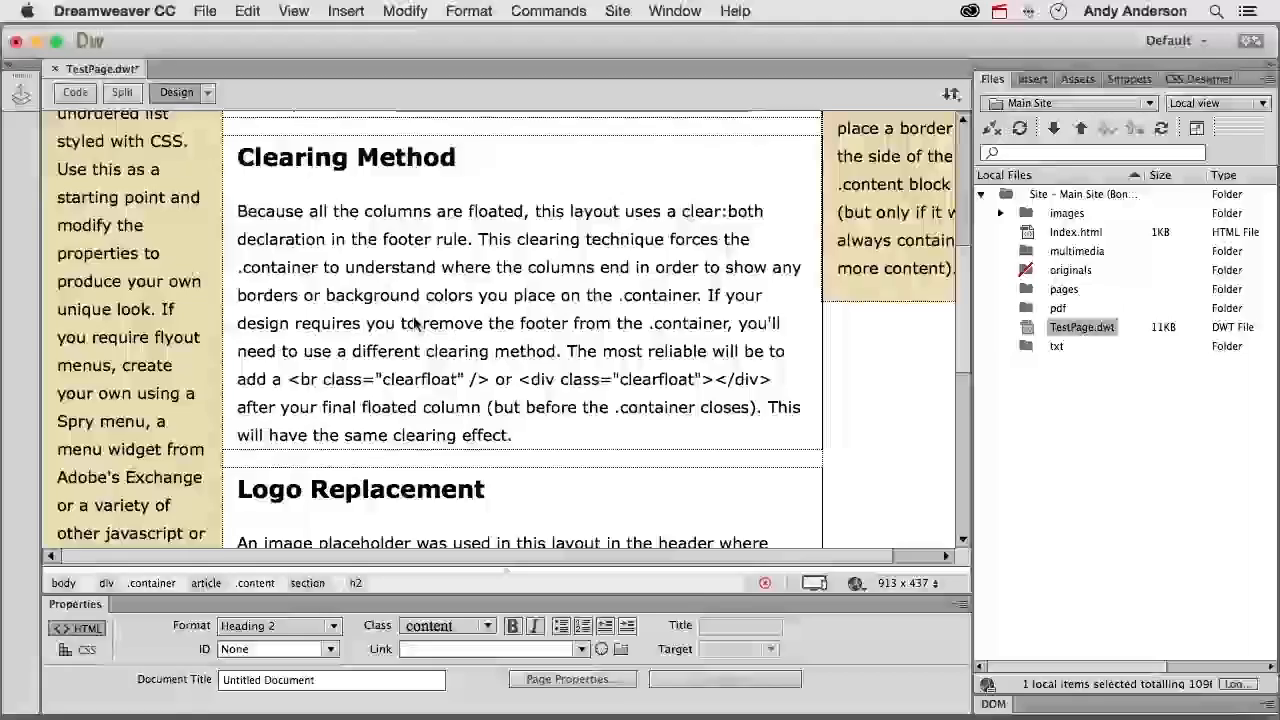
pyautogui.scroll(-12, 414, 322)
pyautogui.scroll(15, 414, 318)
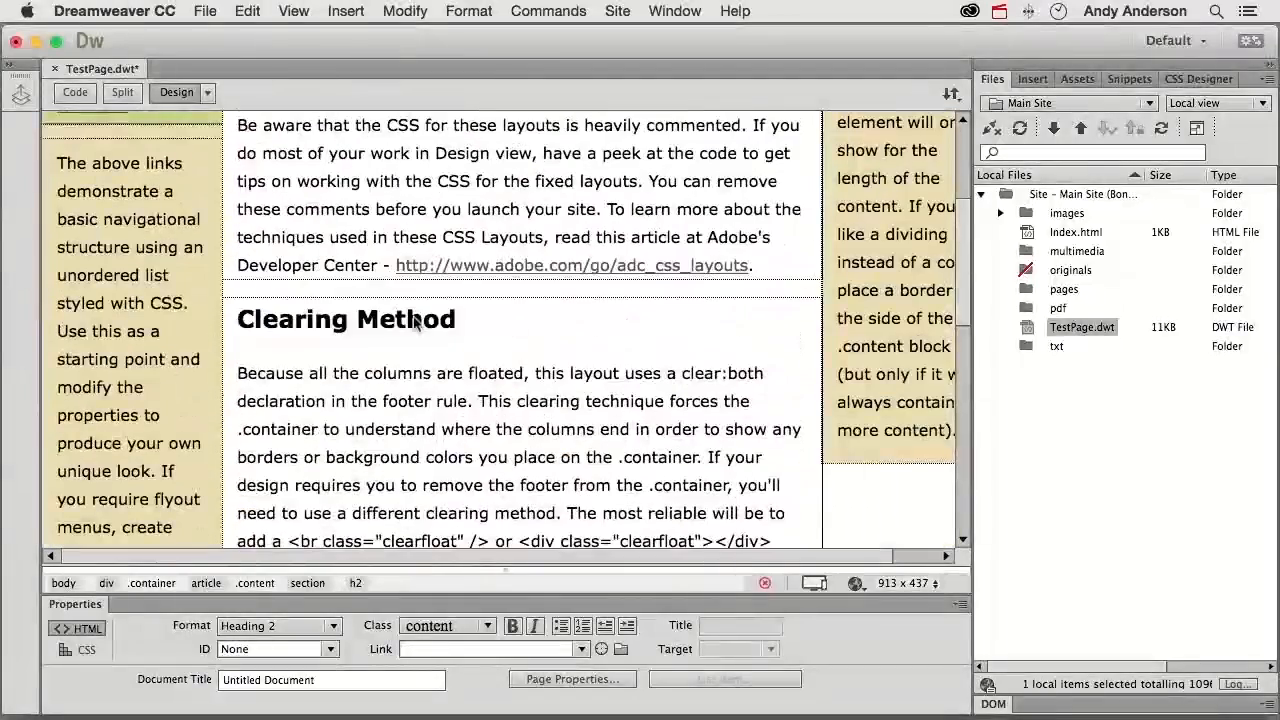
pyautogui.tripleClick(333, 318)
pyautogui.write('Andy Explain')
pyautogui.scroll(-9, 333, 325)
pyautogui.tripleClick(281, 258)
pyautogui.write('Andy Exposed')
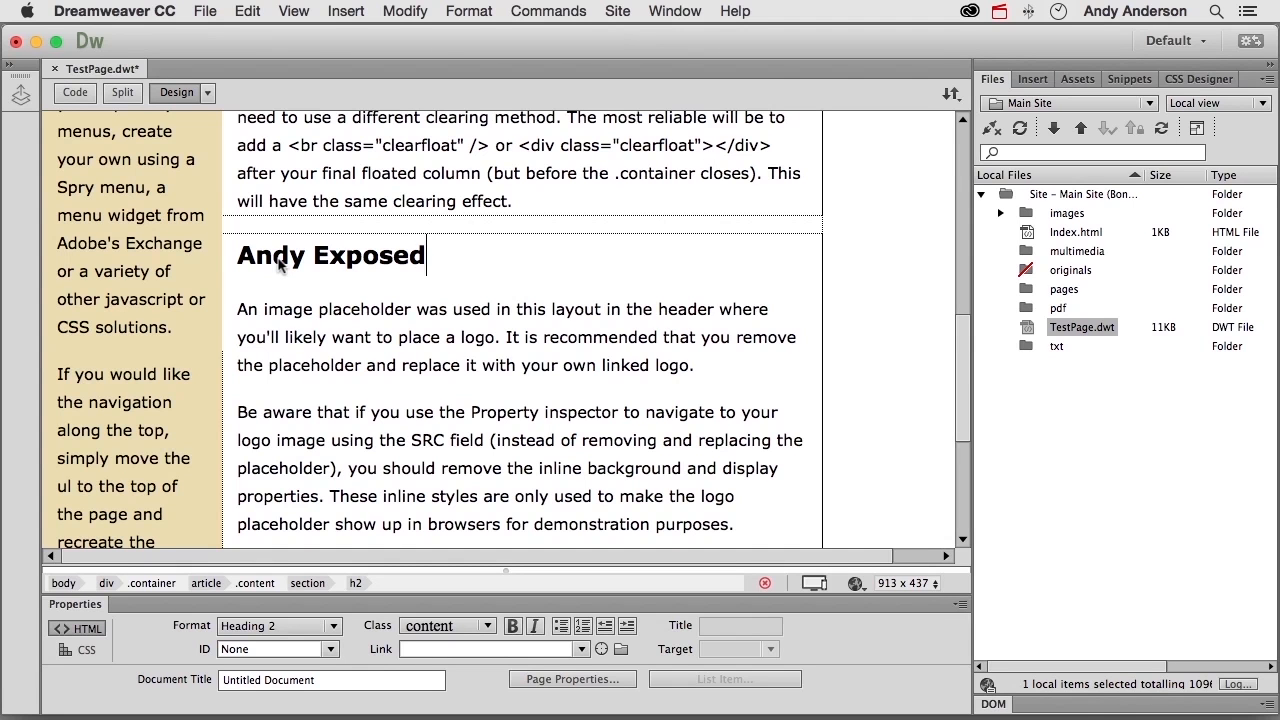
# - Shorten the "Revealed" section's text to end at "fixed layouts." and the "Explained" section's text to end at "on the .container."
pyautogui.scroll(10, 280, 262)
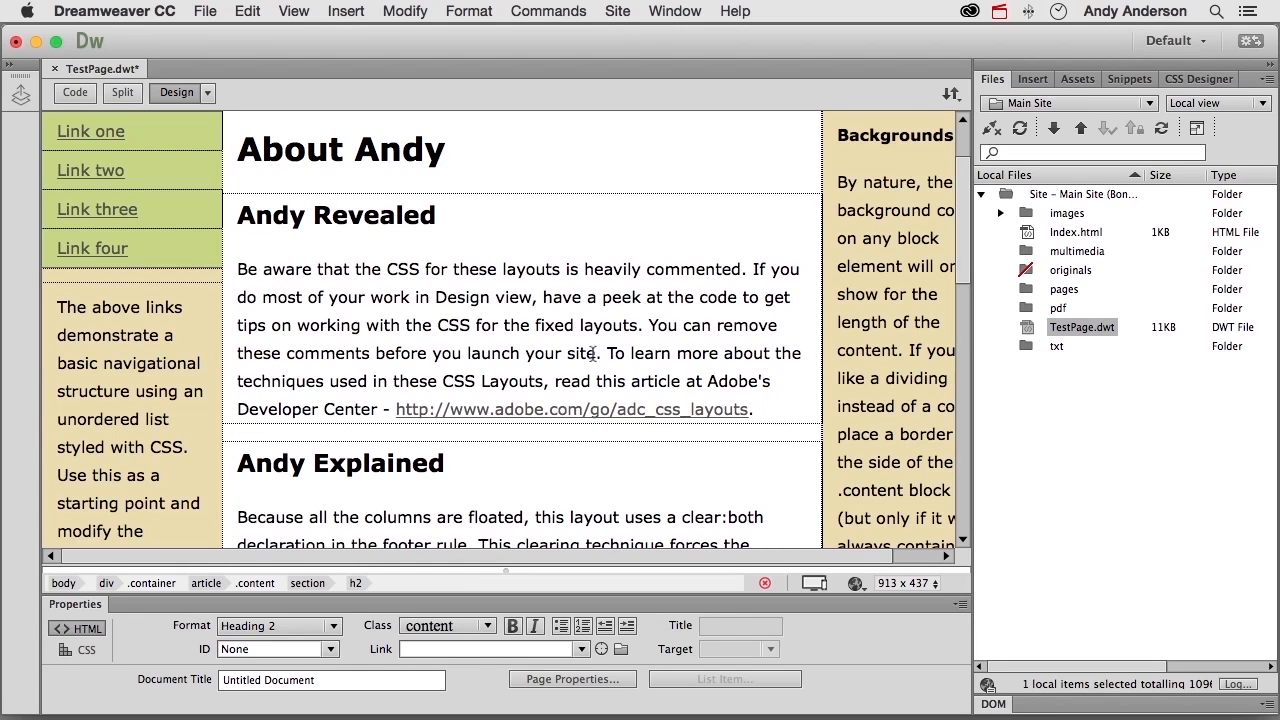
pyautogui.moveTo(649, 325); pyautogui.dragTo(773, 405)
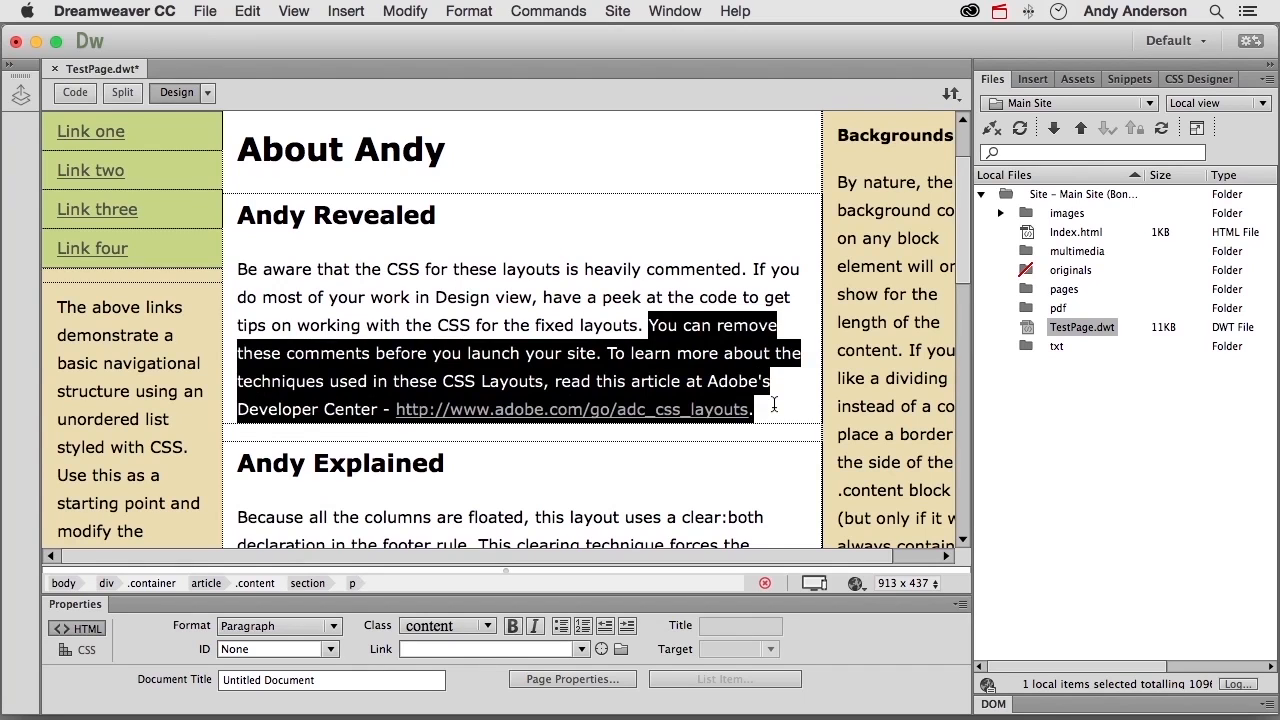
pyautogui.press('Delete')
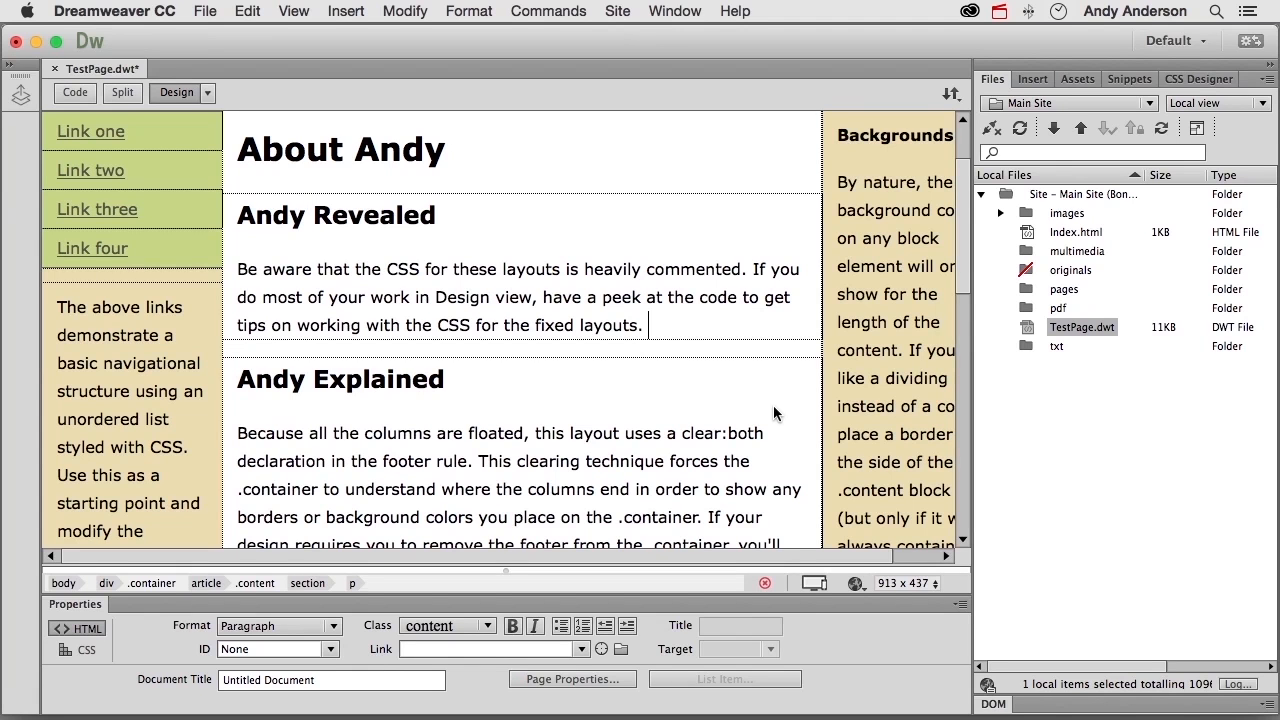
pyautogui.scroll(-3, 773, 413)
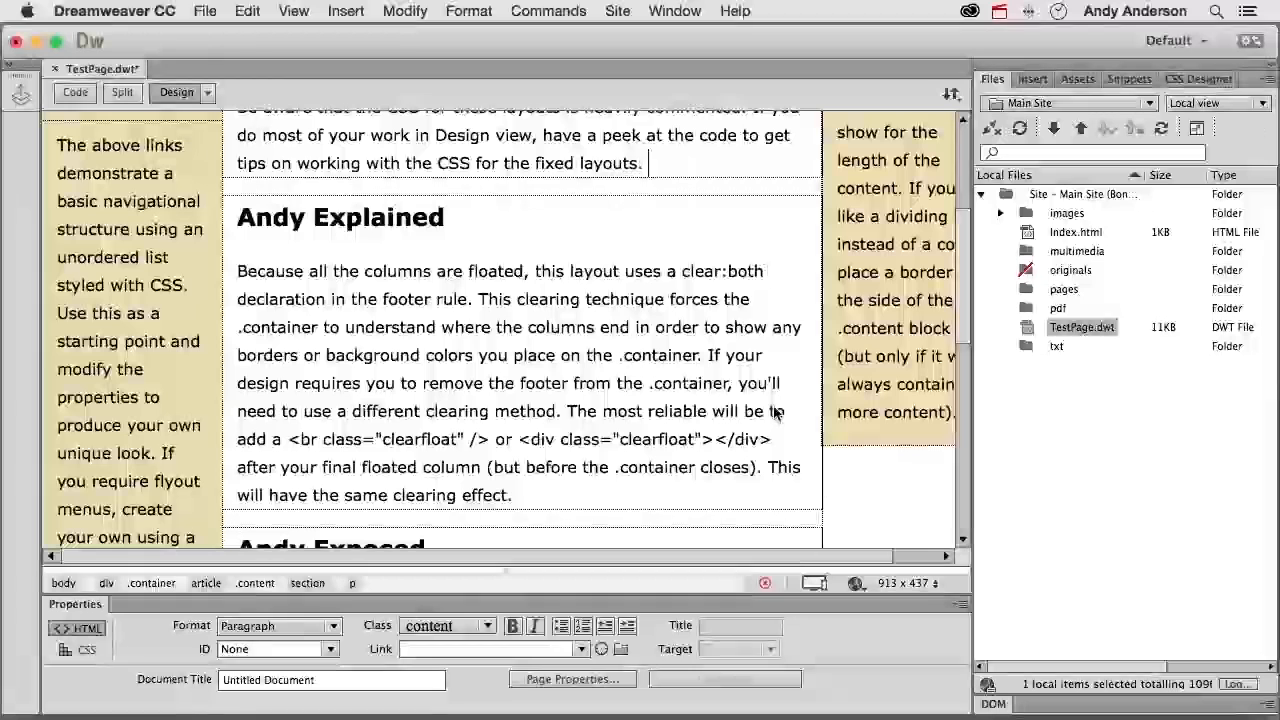
pyautogui.click(537, 496)
pyautogui.moveTo(537, 496); pyautogui.dragTo(704, 357)
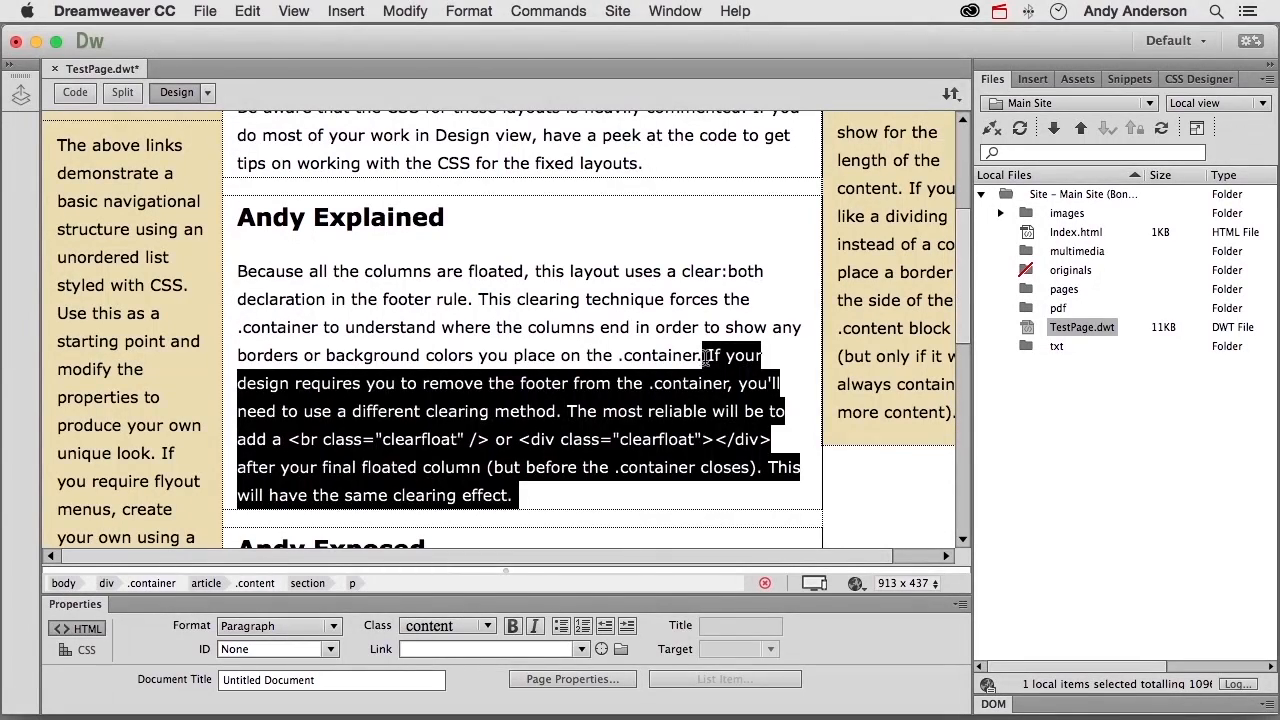
pyautogui.press('BackSpace')
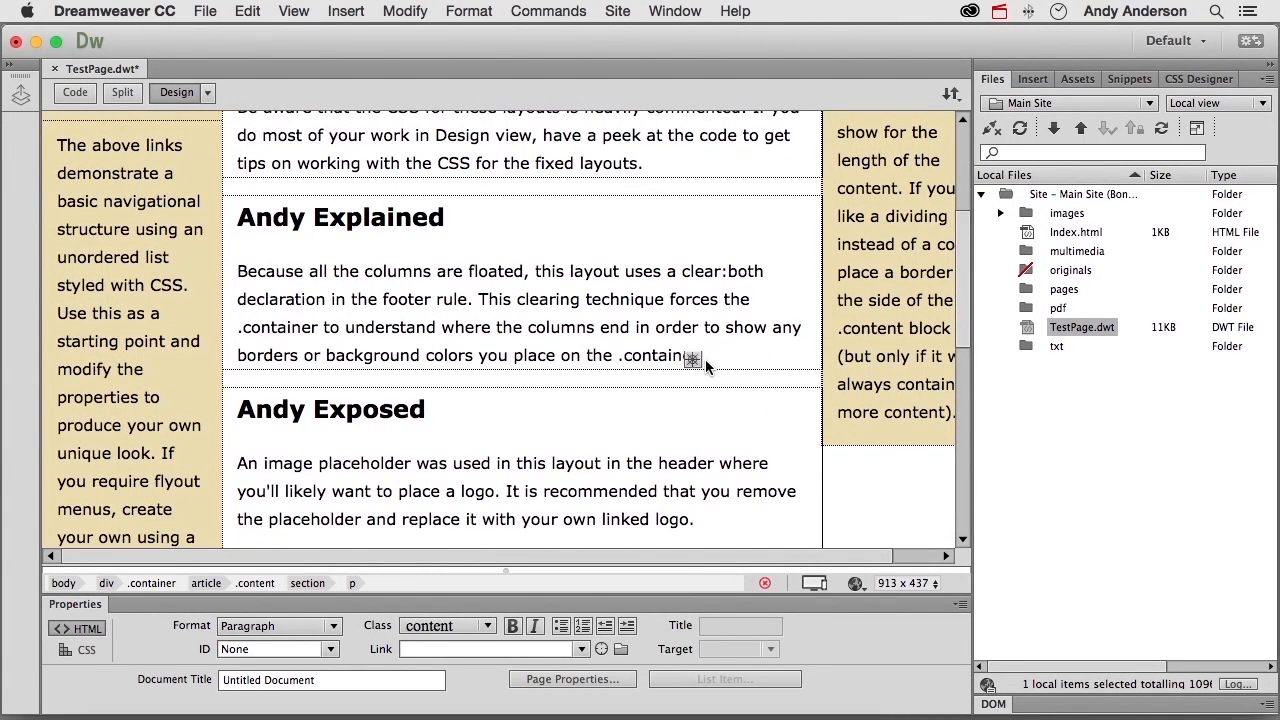
# - Delete the last two paragraphs of the "Exposed" section, from "Be aware that if you use the Property inspector" onward
pyautogui.scroll(-5, 705, 359)
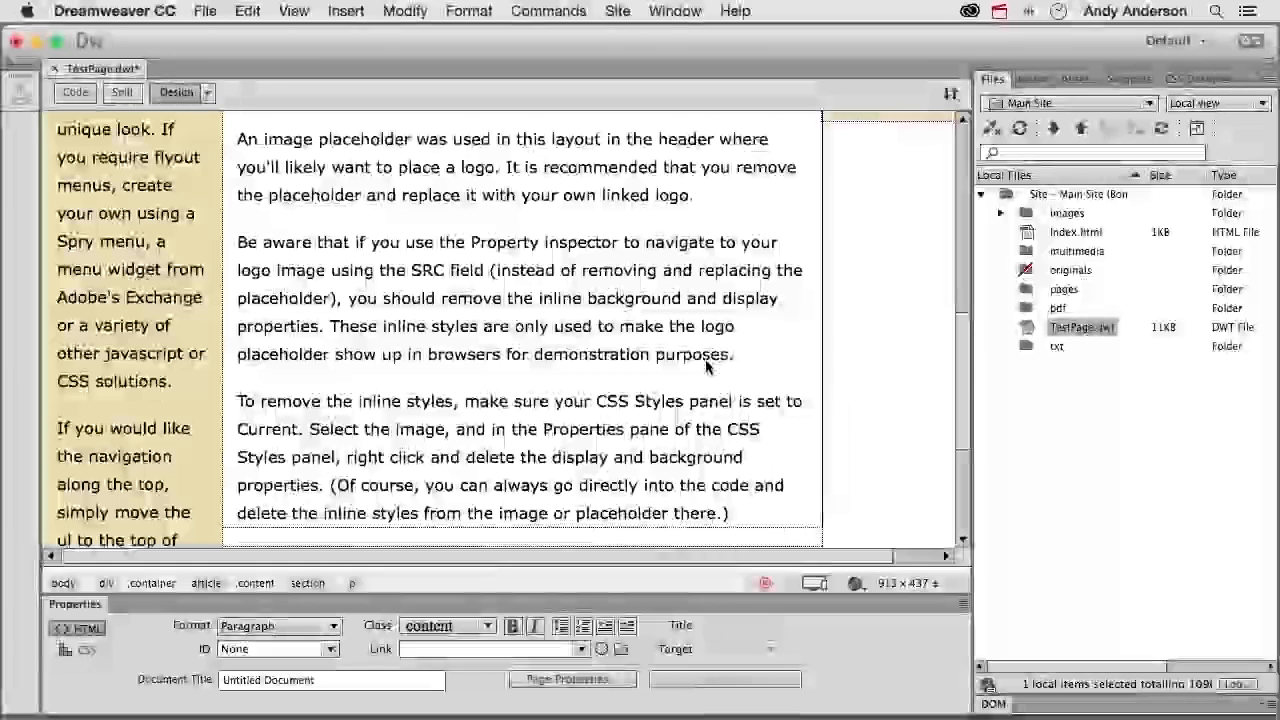
pyautogui.scroll(-1, 705, 367)
pyautogui.moveTo(738, 477); pyautogui.dragTo(239, 181)
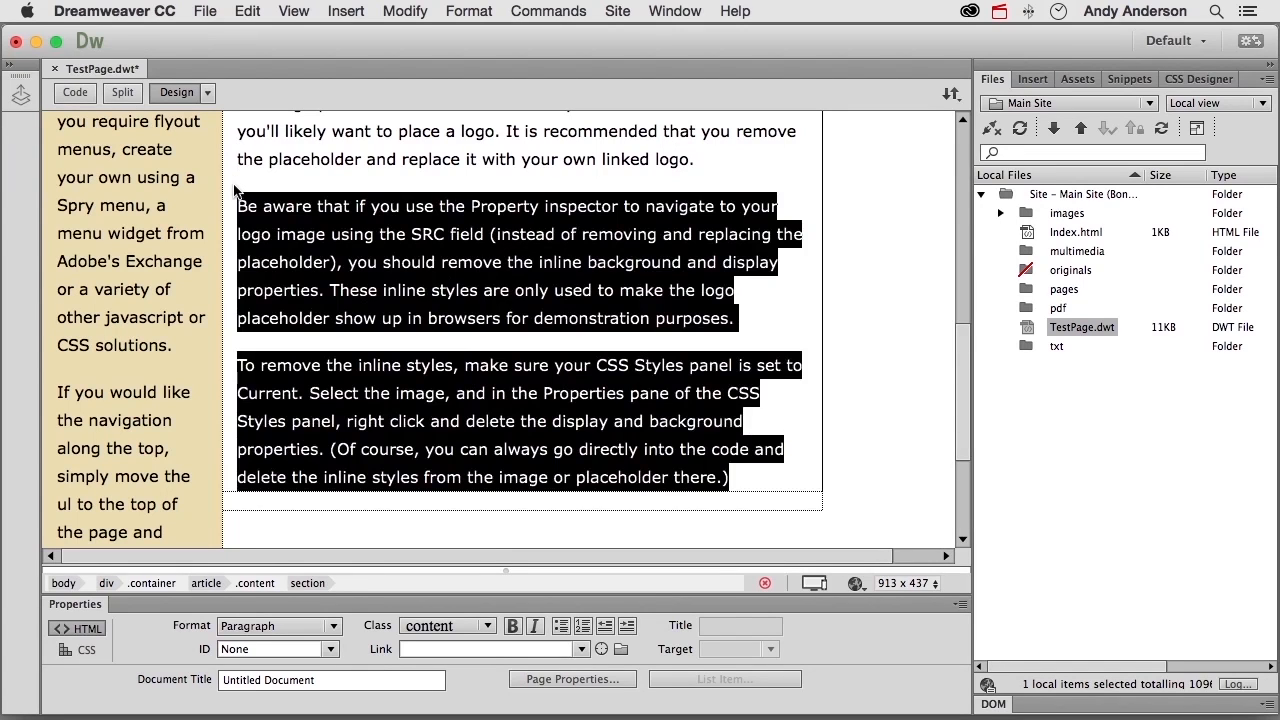
pyautogui.press('Delete')
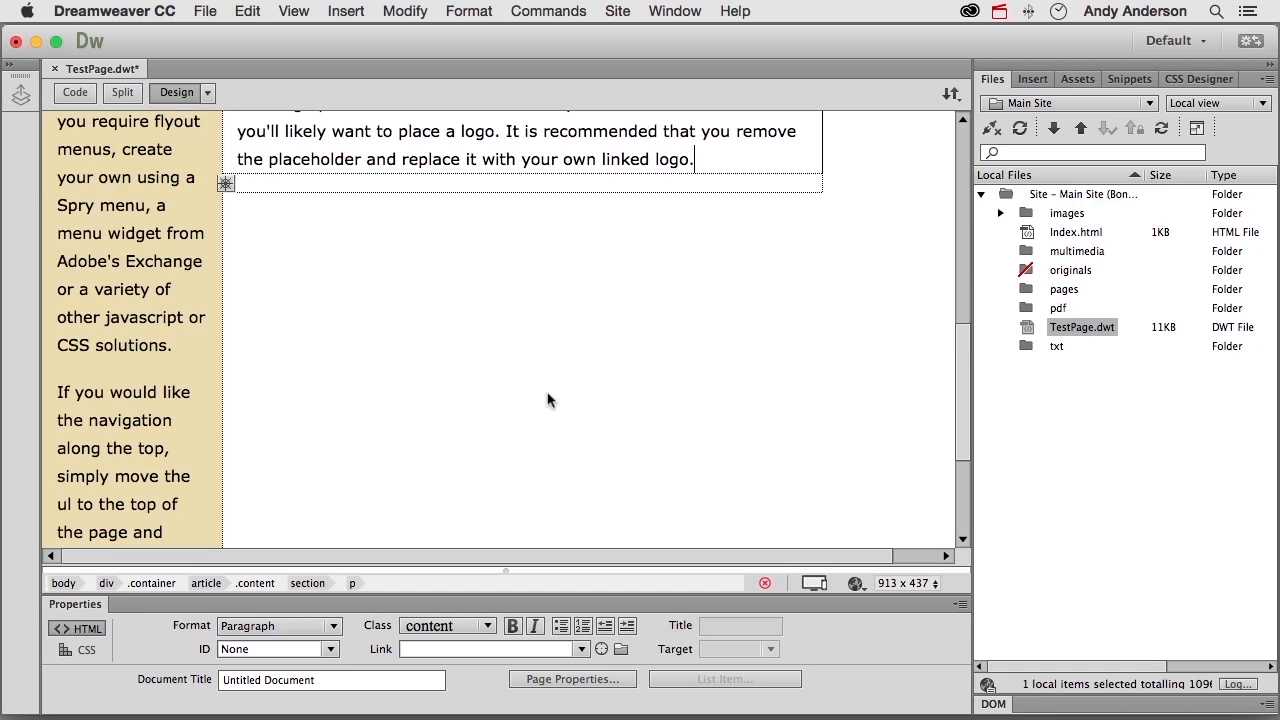
# - Delete the navigation sidebar's text after "unique look." and add an empty paragraph there
pyautogui.scroll(-5, 177, 372)
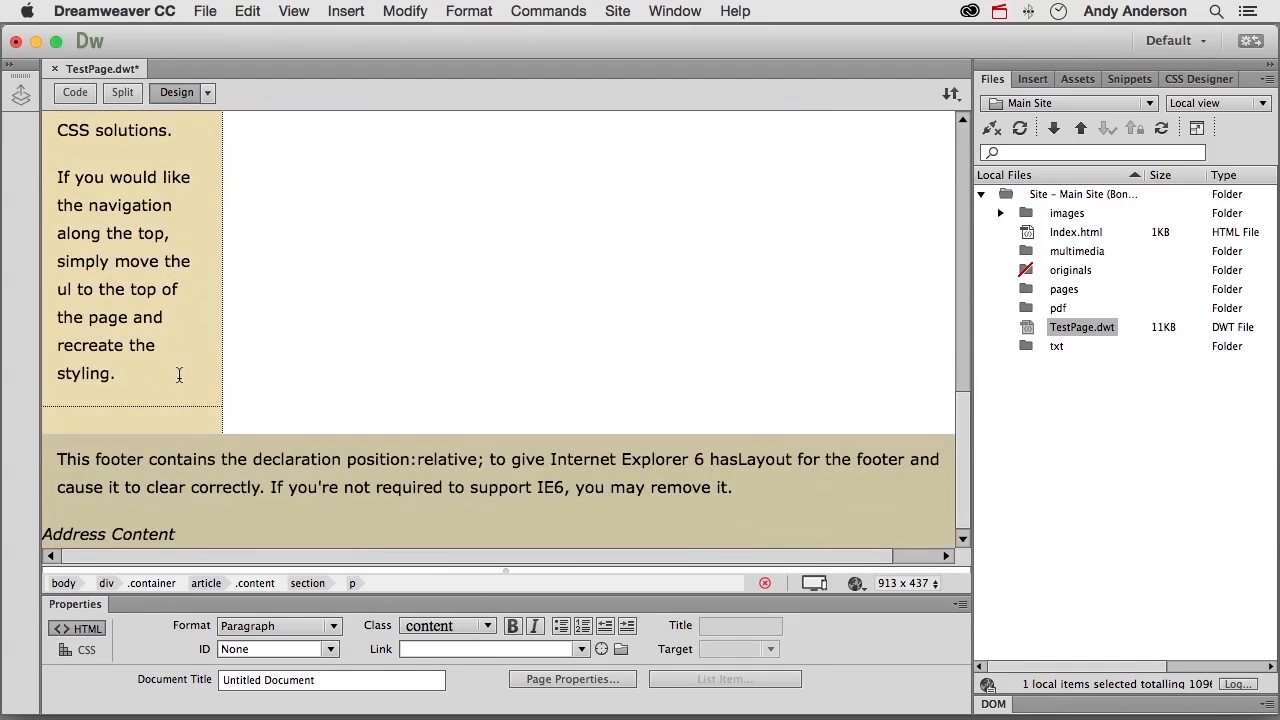
pyautogui.moveTo(160, 387); pyautogui.dragTo(162, 165)
pyautogui.press('BackSpace')
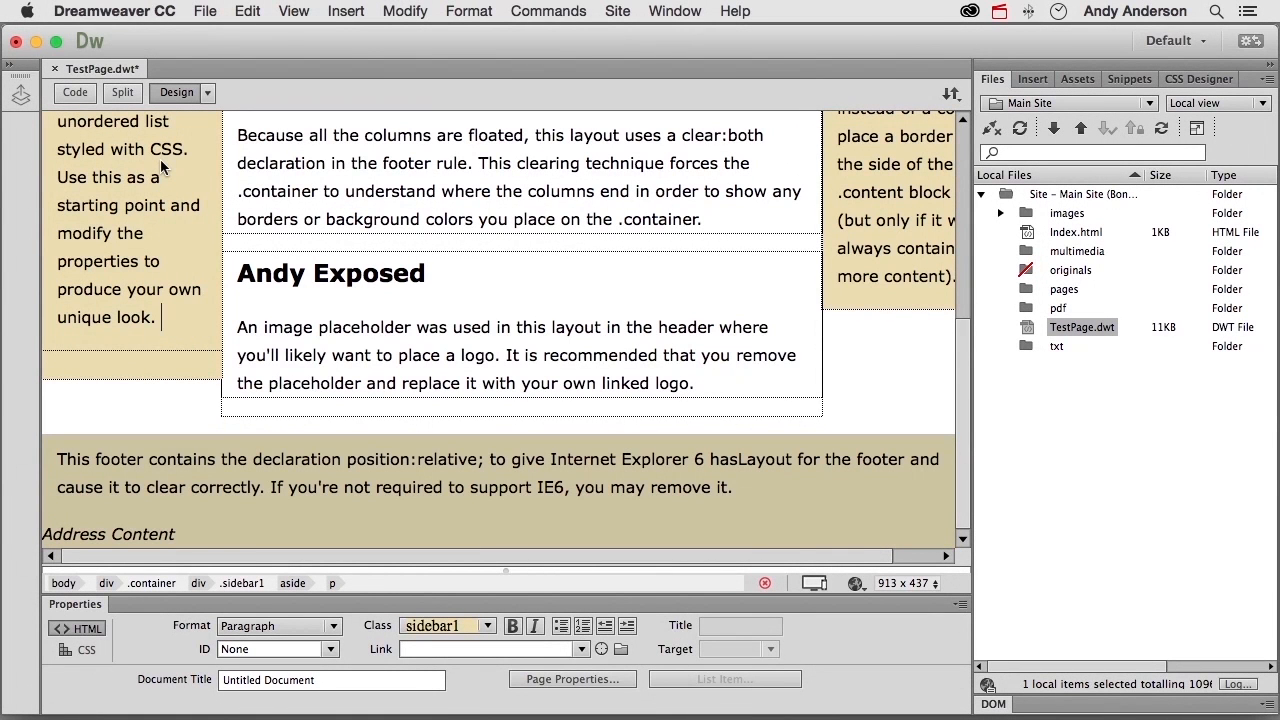
pyautogui.press('Return')
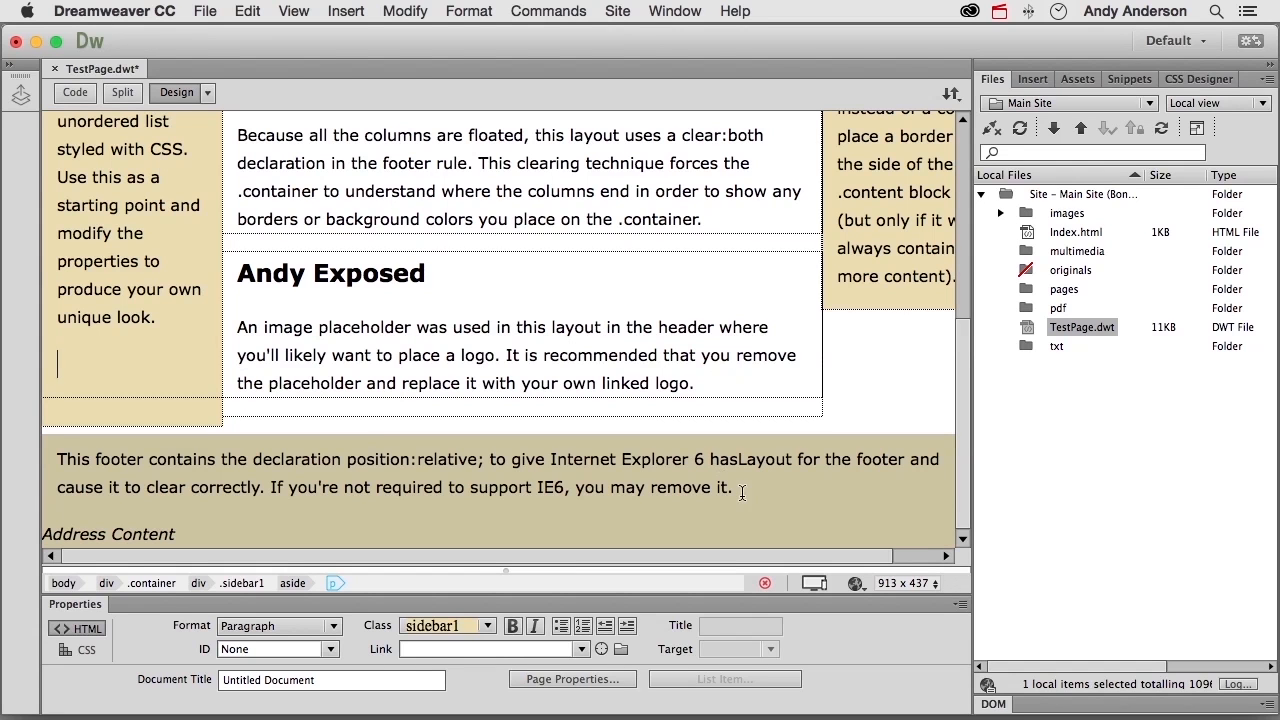
# - Delete the footer paragraph about position:relative and Internet Explorer 6, including the empty line it leaves
pyautogui.moveTo(738, 489); pyautogui.dragTo(666, 489)
pyautogui.moveTo(568, 471); pyautogui.dragTo(57, 433)
pyautogui.press('BackSpace')
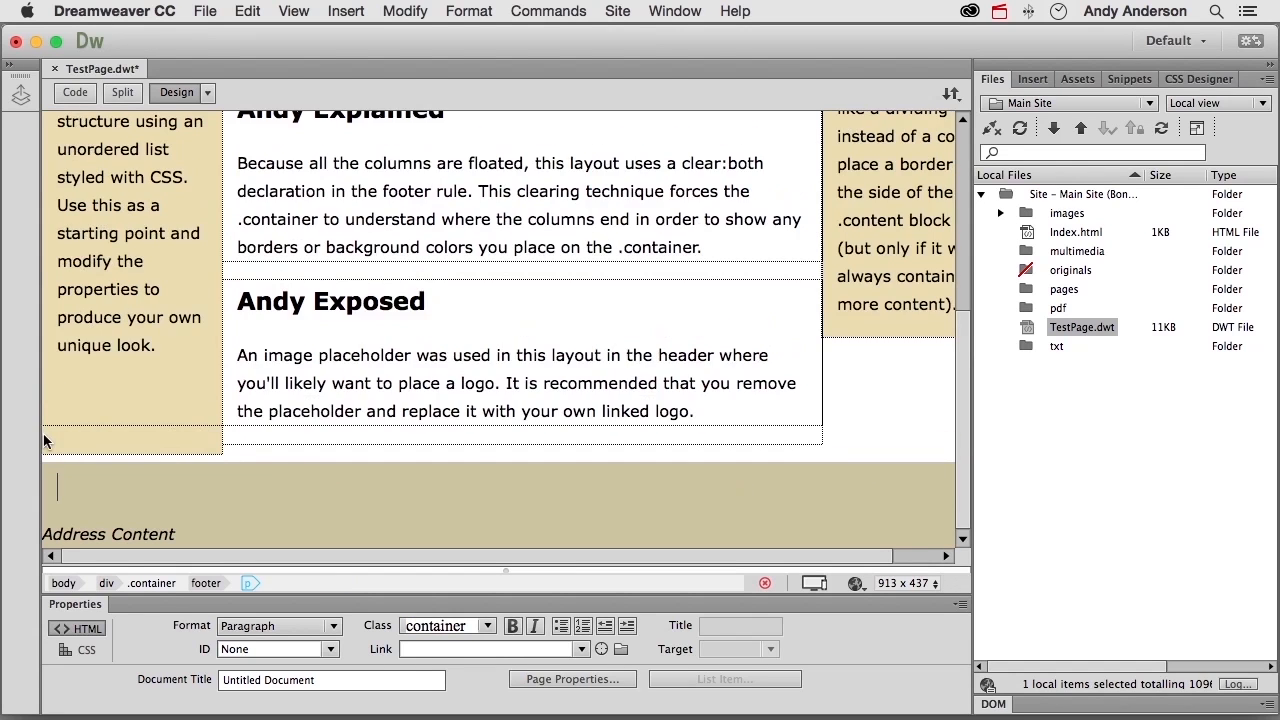
pyautogui.press('BackSpace')
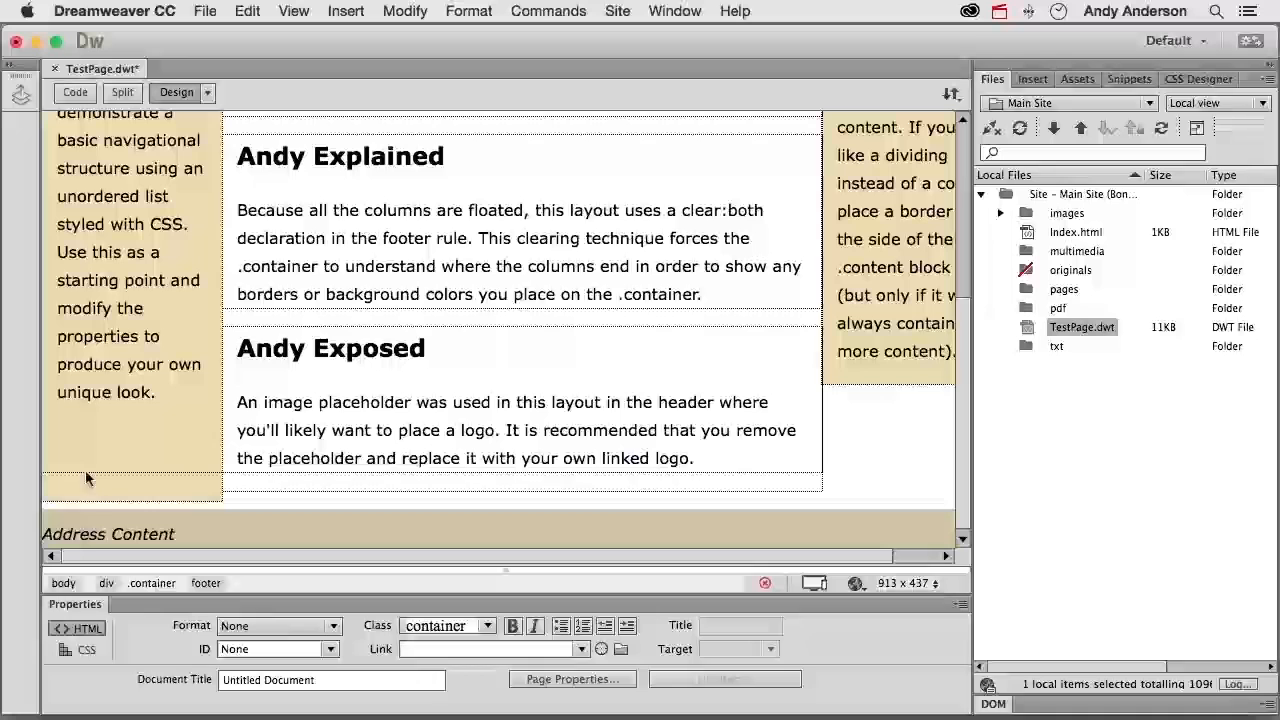
# - Replace the footer's "Address Content" with "One-of-a-Kind Productions, Inc -" followed by the owner's full name and ", Owner"
pyautogui.tripleClick(137, 535)
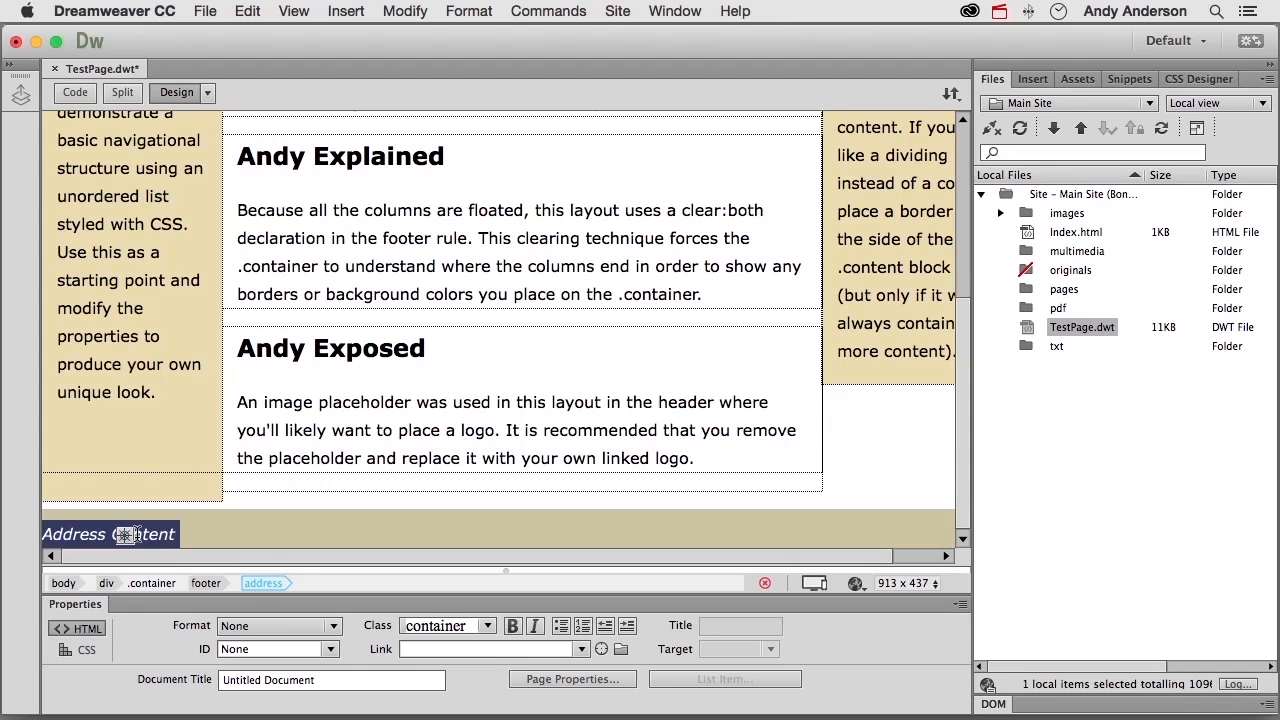
pyautogui.write('One-of-a-Kind')
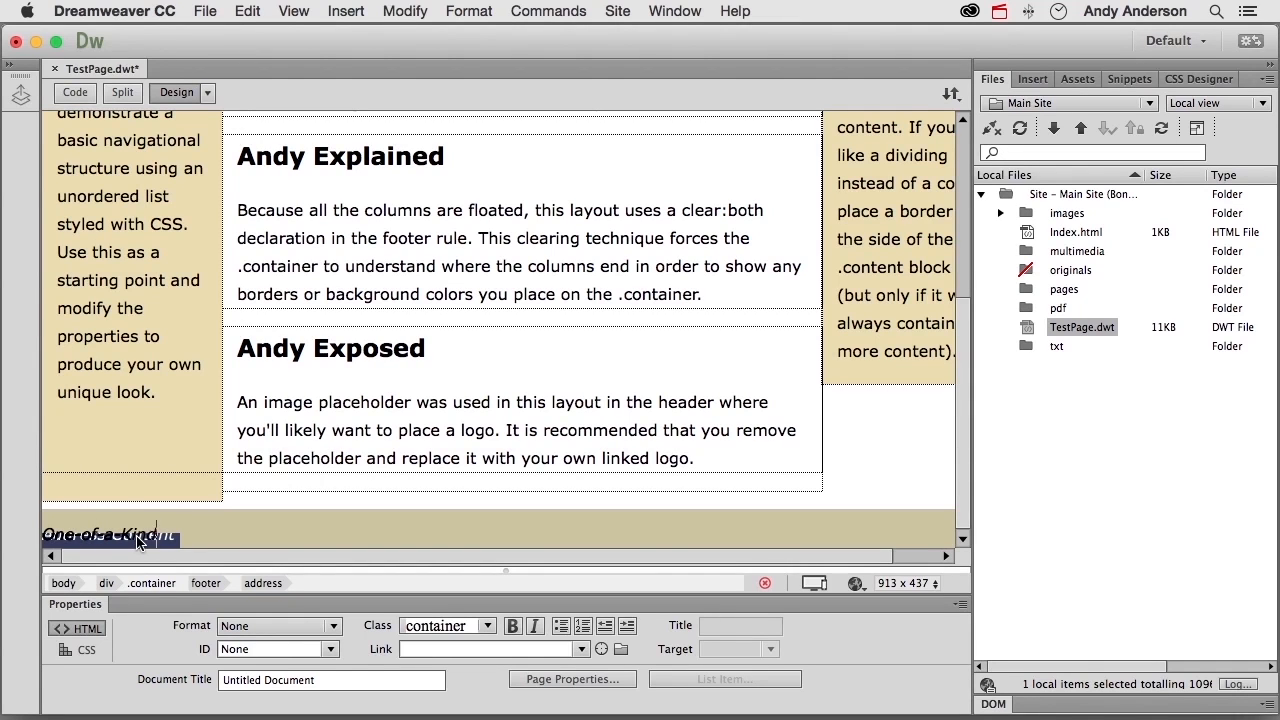
pyautogui.write(' Productions, Inc ')
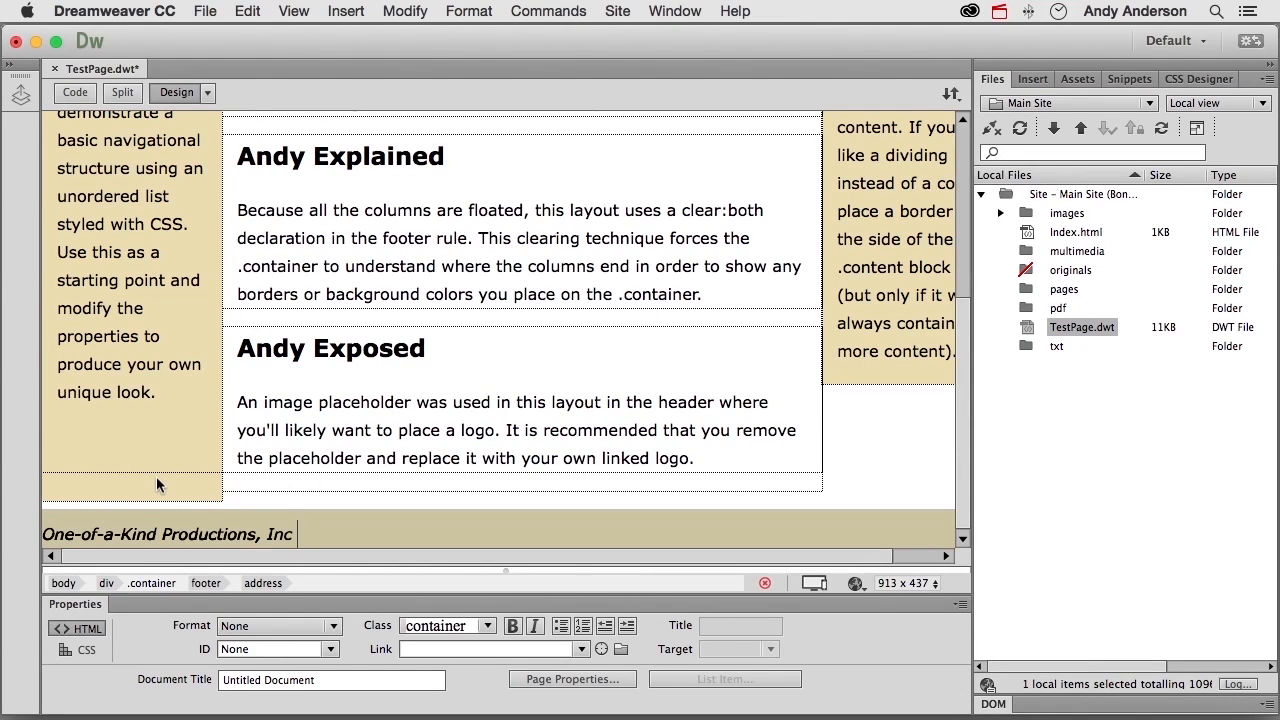
pyautogui.write('- Andy Anderson')
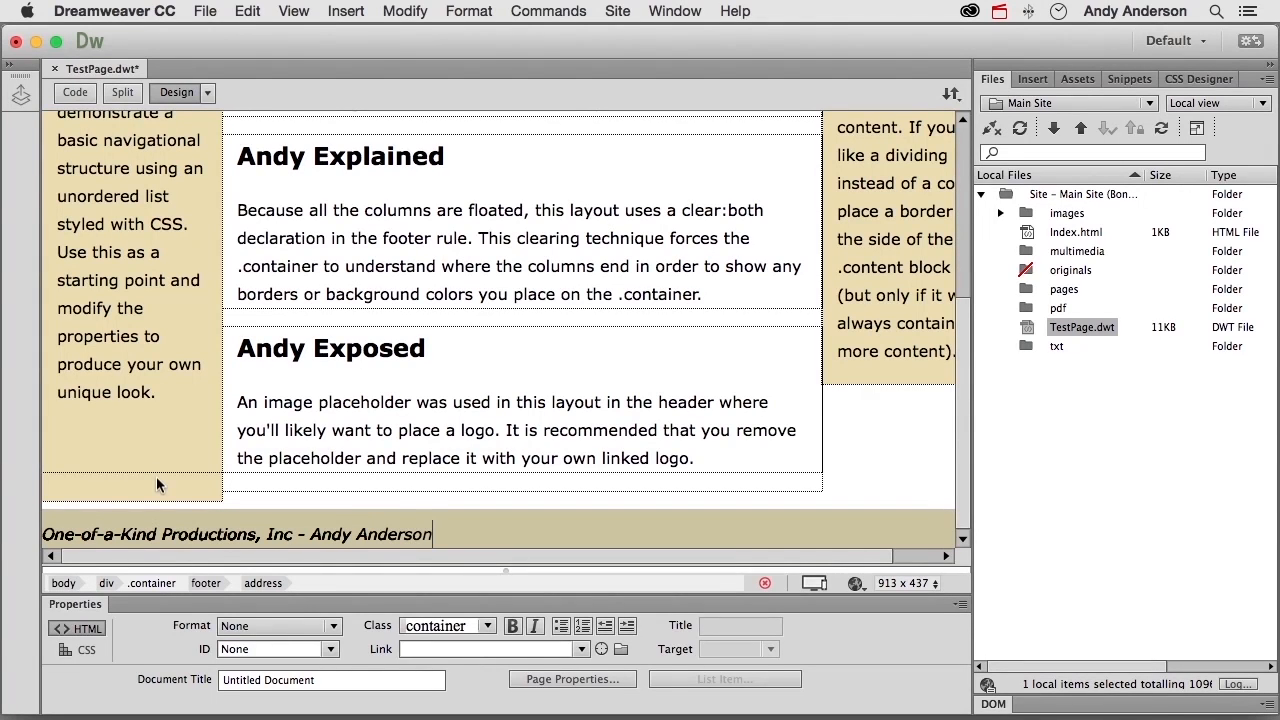
pyautogui.write(', Owner/Operator')
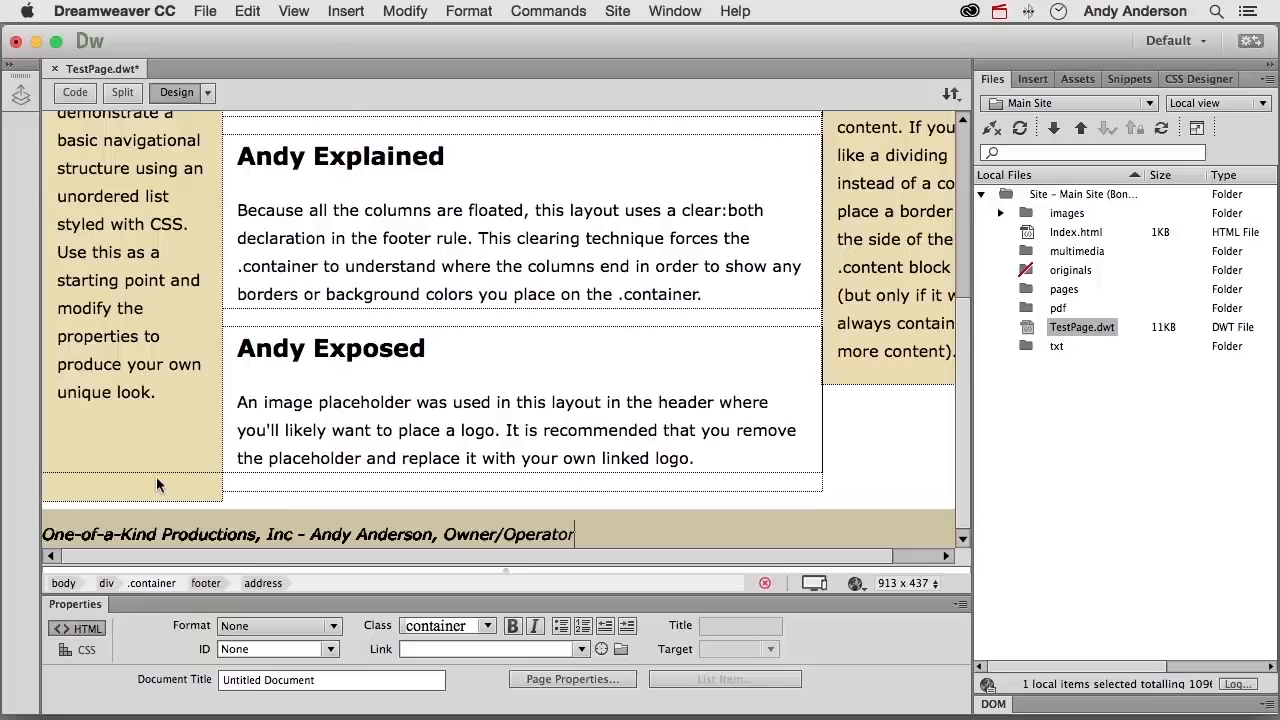
# - Place lighthouse.jpg from the images folder in the header's logo area and delete the Insert_logo placeholder
pyautogui.scroll(6, 160, 476)
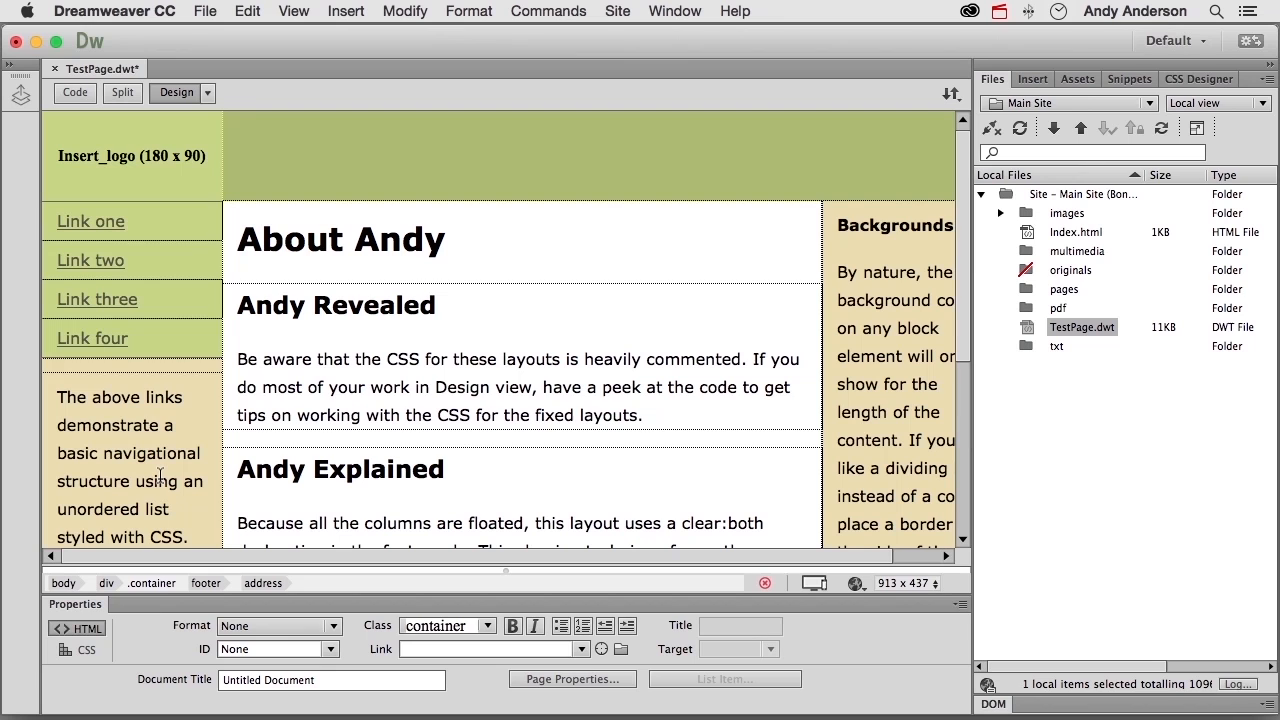
pyautogui.click(1000, 213)
pyautogui.click(1050, 233)
pyautogui.moveTo(1050, 236); pyautogui.dragTo(102, 148)
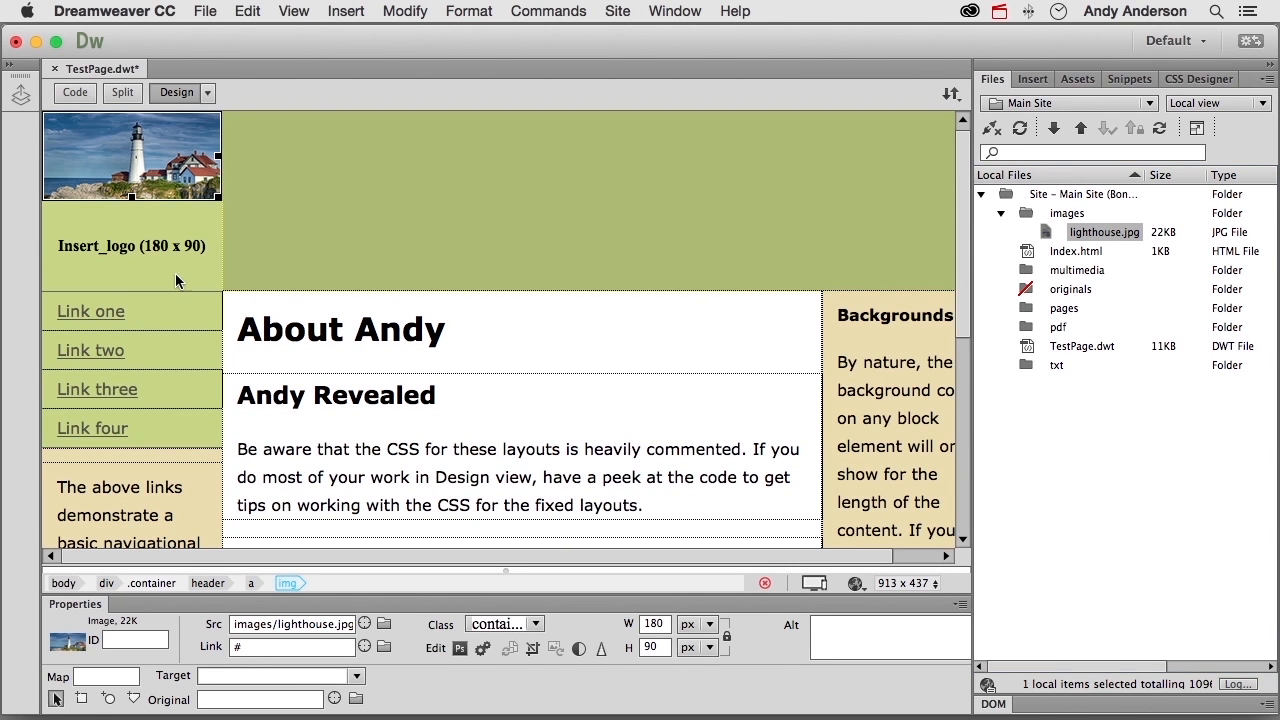
pyautogui.click(129, 226)
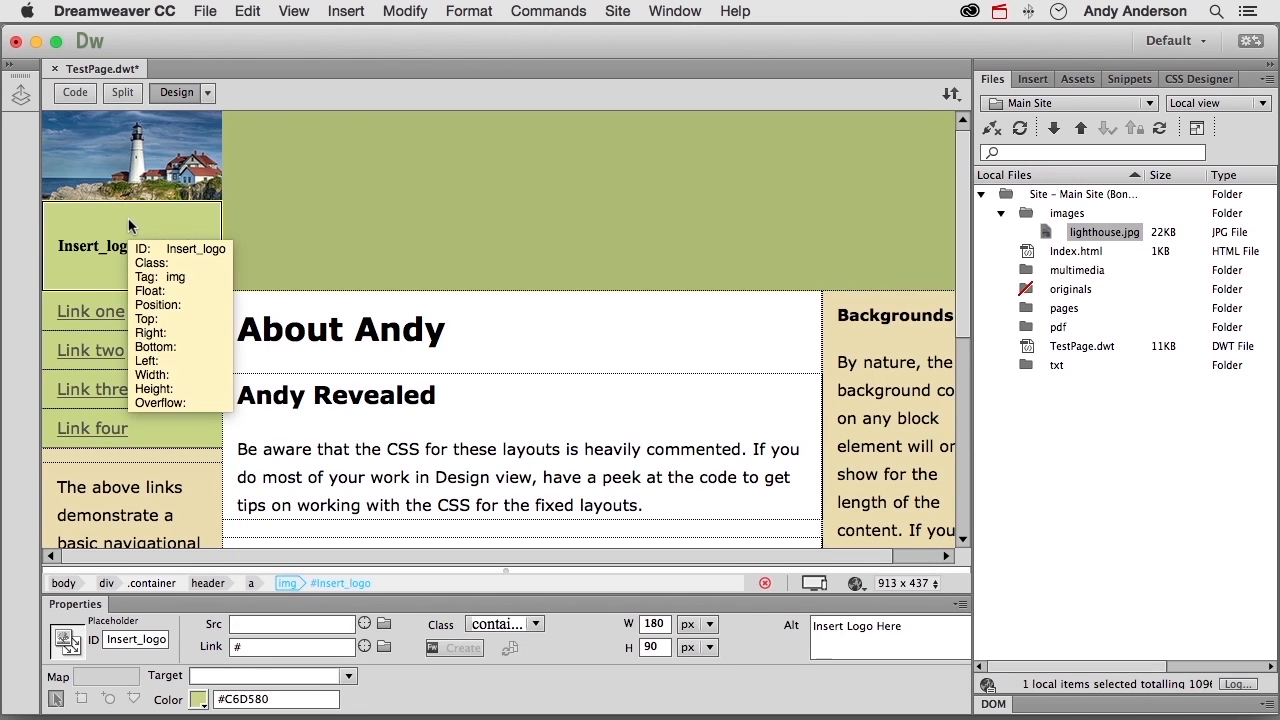
pyautogui.press('Delete')
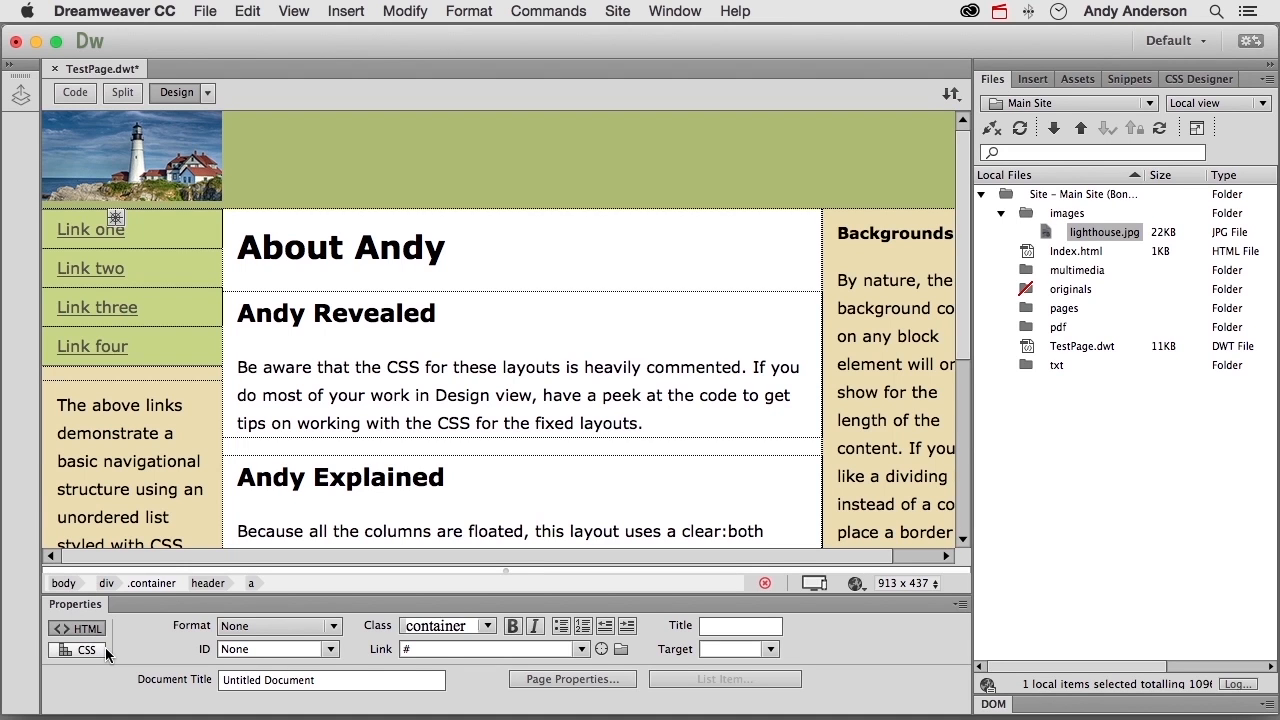
# - Set the document title to the owner's first name in possessive form followed by "About Page"
pyautogui.click(687, 14)
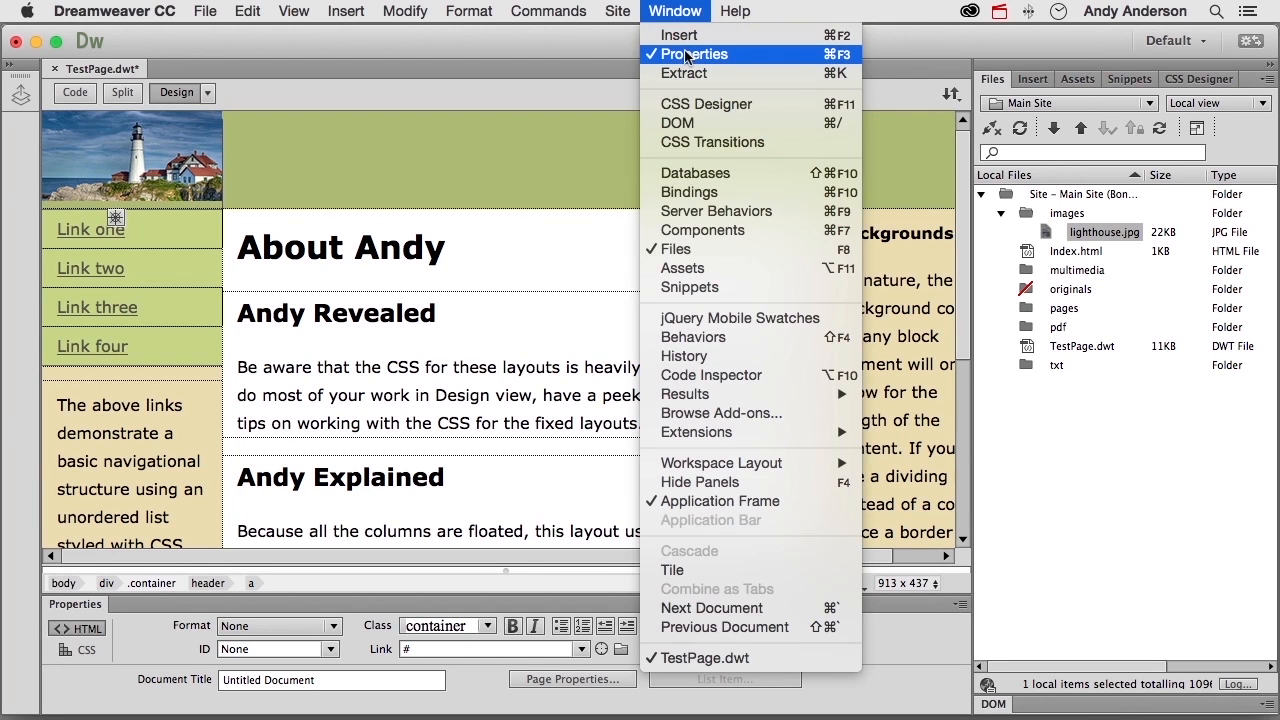
pyautogui.click(684, 14)
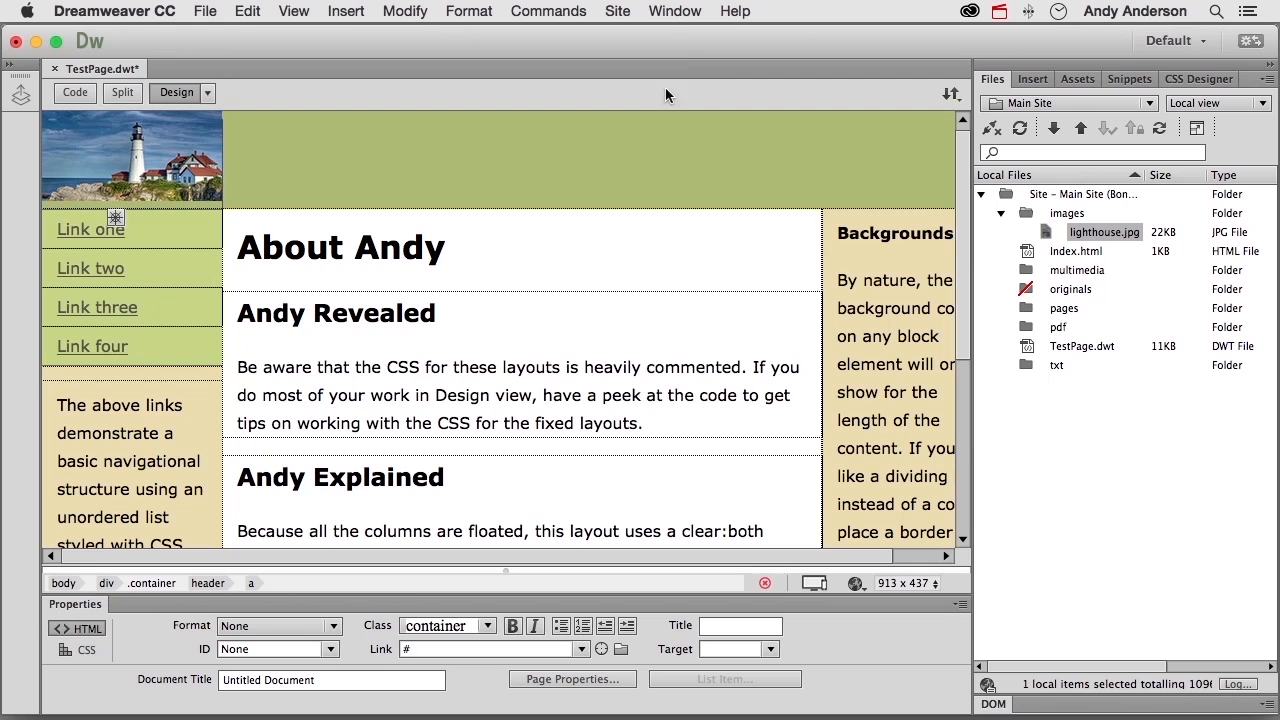
pyautogui.tripleClick(356, 680)
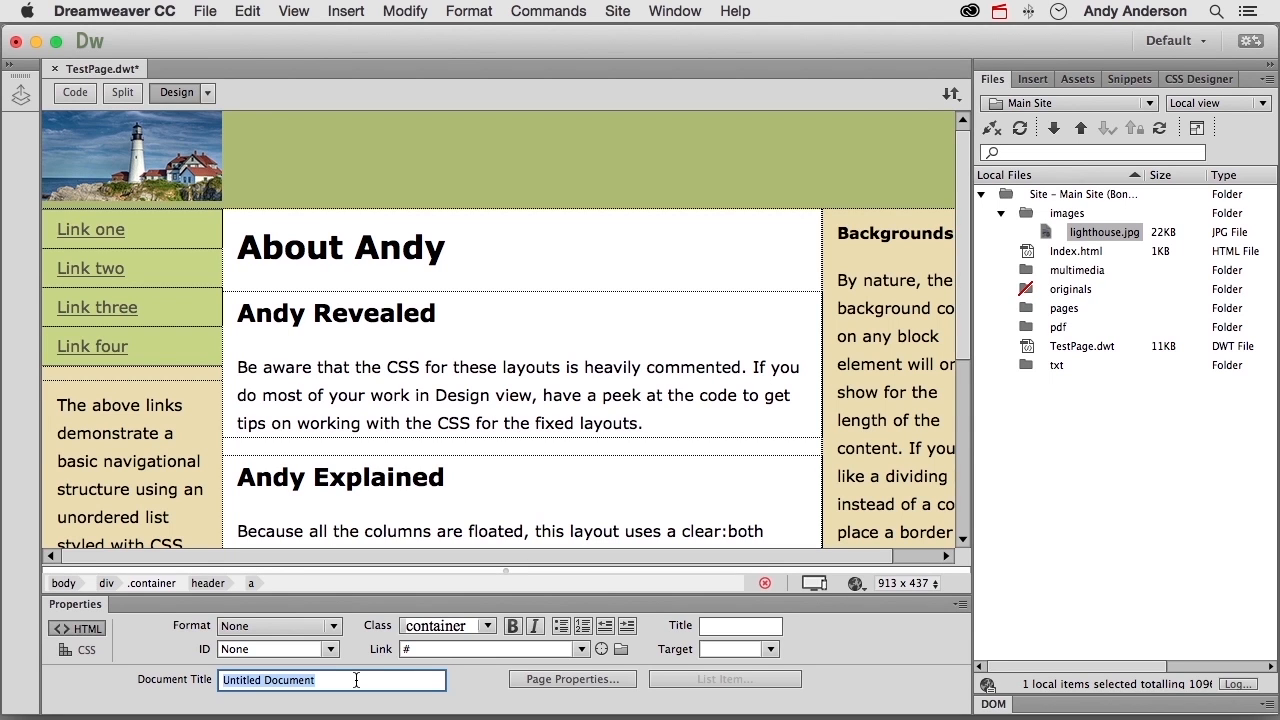
pyautogui.write("Andy's About Page")
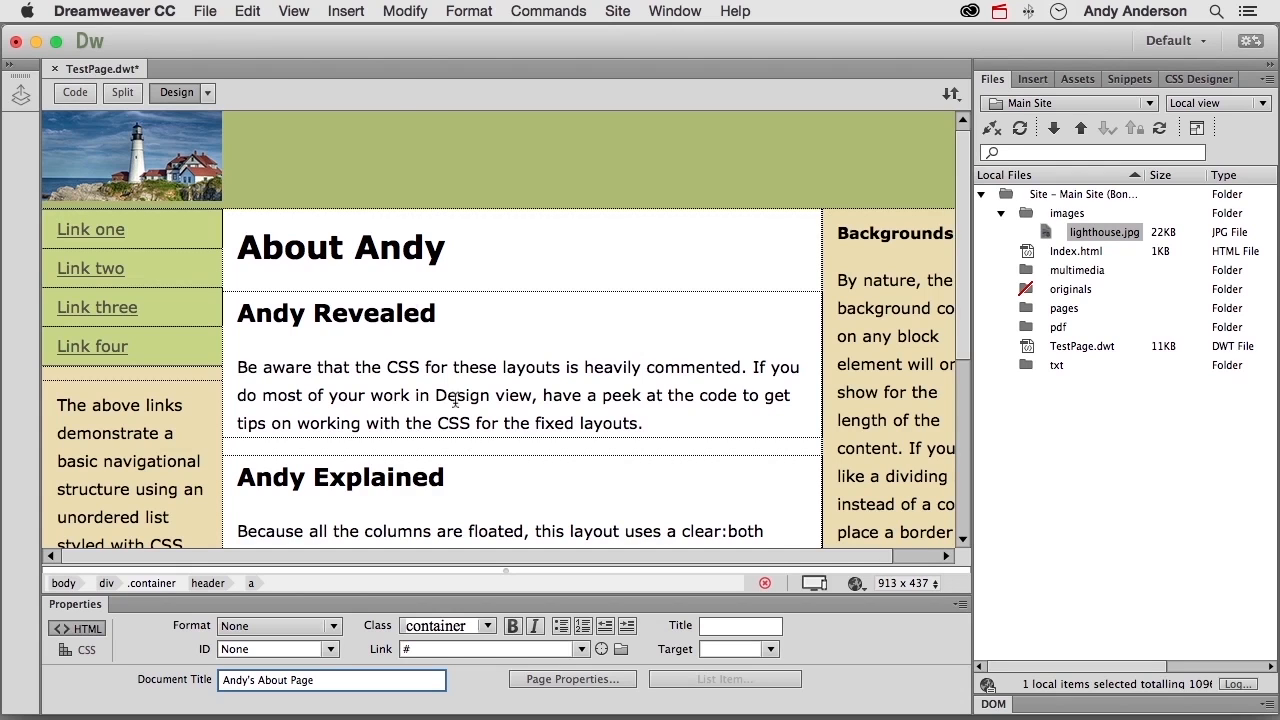
# - Save TestPage.dwt and close it
pyautogui.click(205, 11)
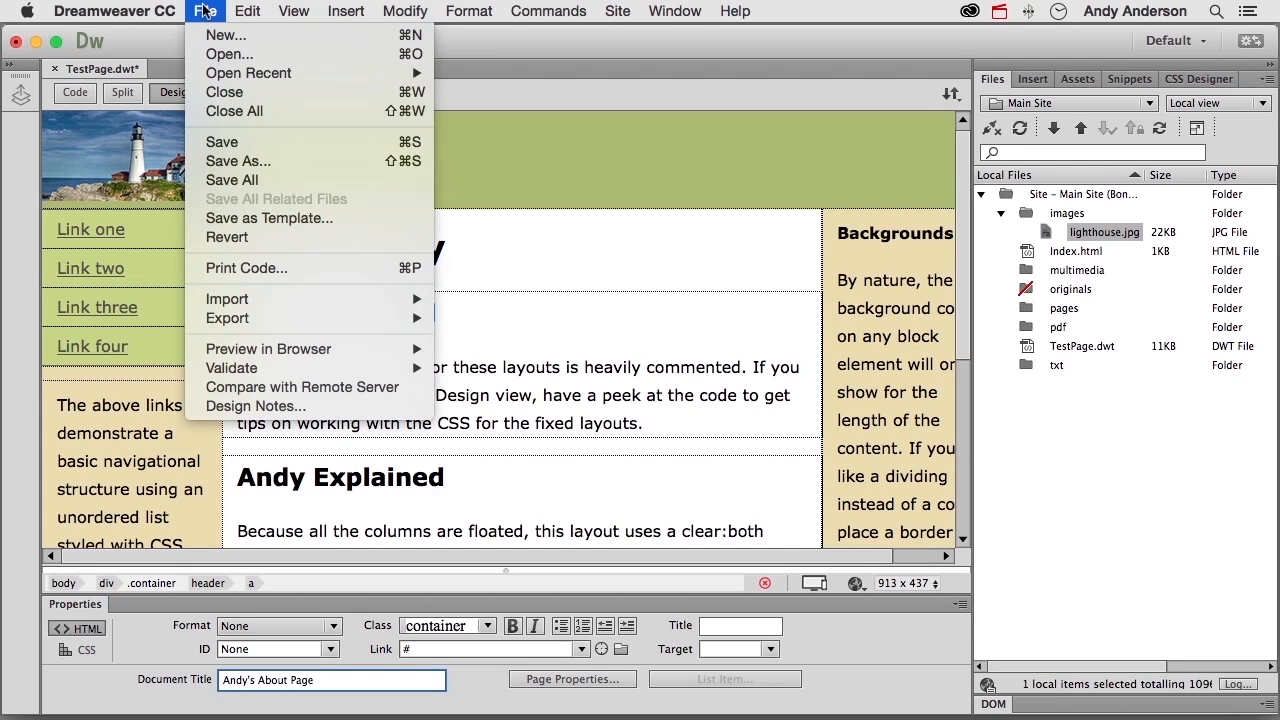
pyautogui.click(242, 143)
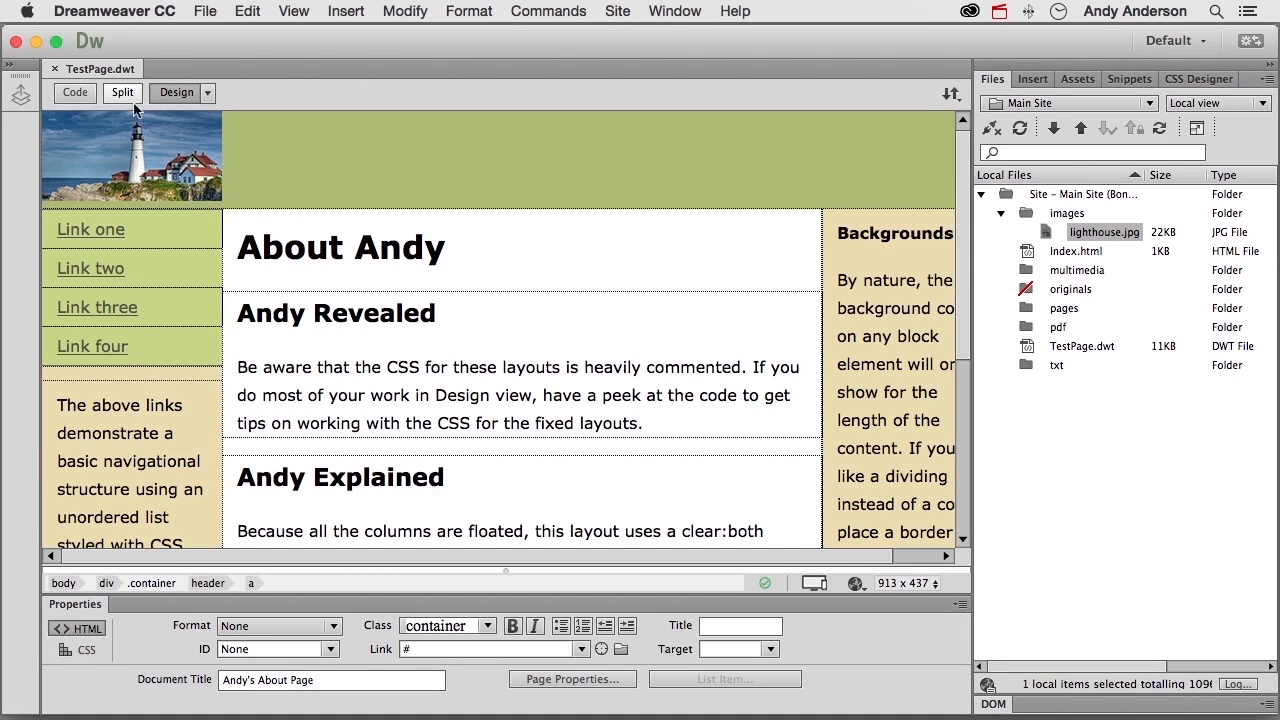
pyautogui.click(55, 69)
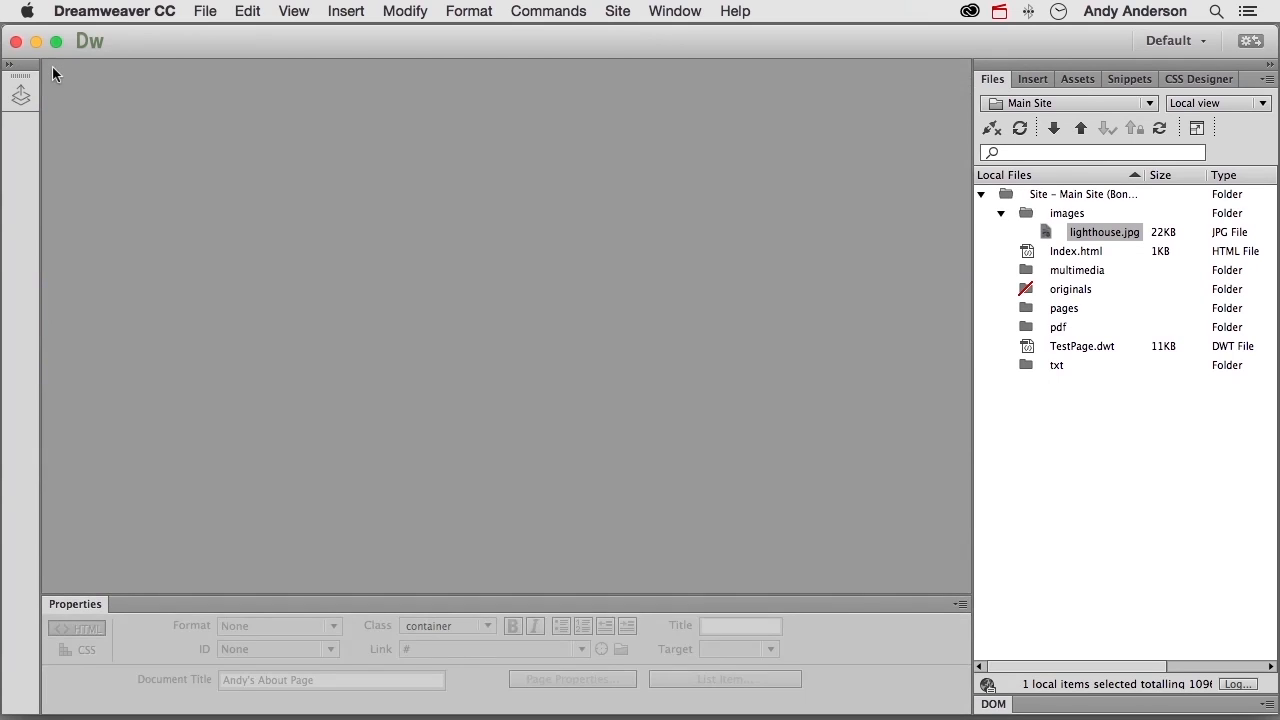